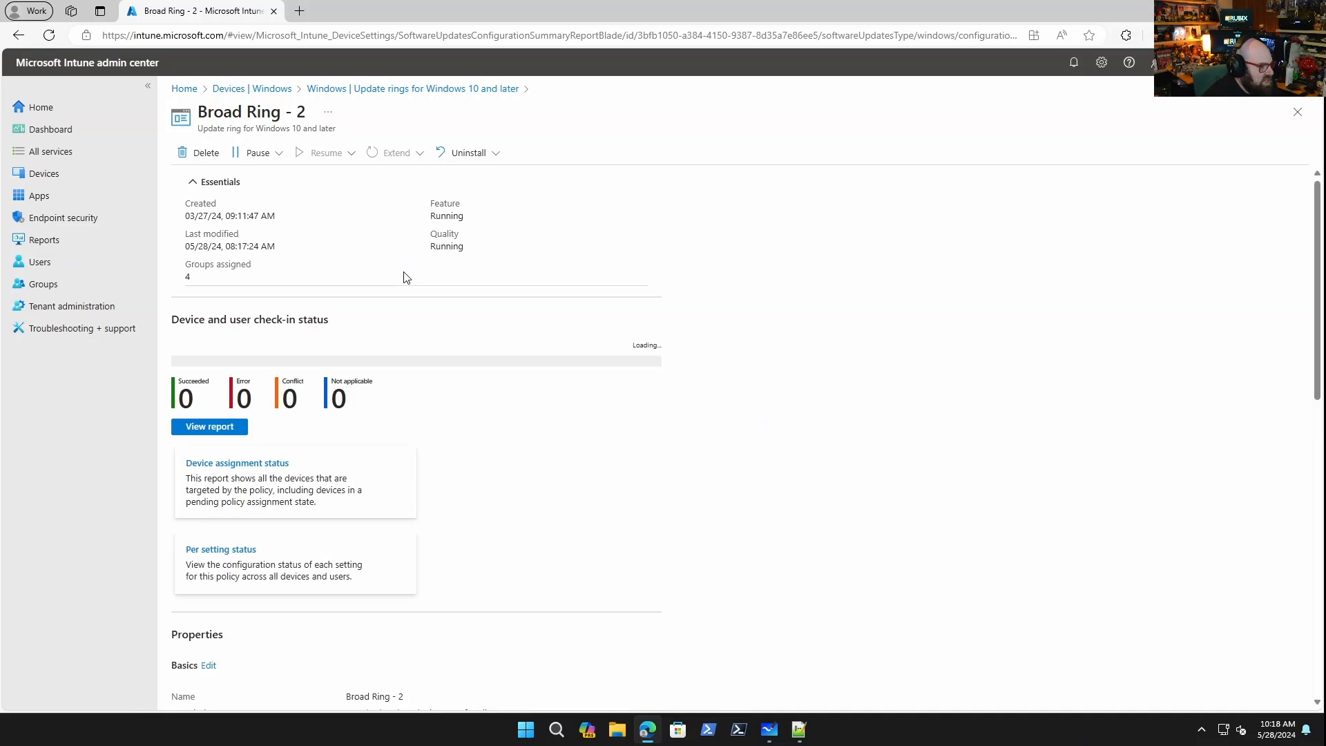
Review the Broad Ring - 2 update ring's settings and return to the update rings list.
{"action": "scroll", "coordinate": [300, 392], "scroll_direction": "down", "scroll_amount": 5}
{"action": "scroll", "coordinate": [258, 393], "scroll_direction": "down", "scroll_amount": 2}
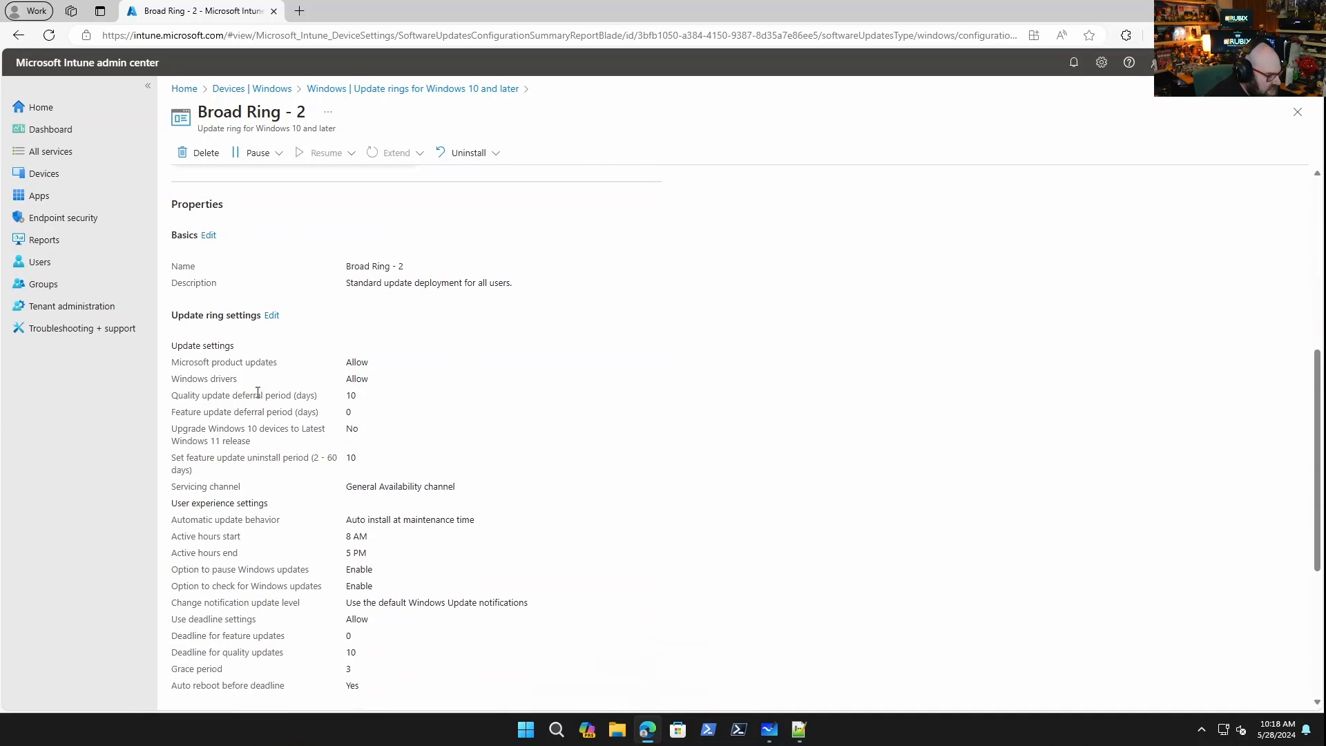
{"action": "left_click", "coordinate": [275, 315]}
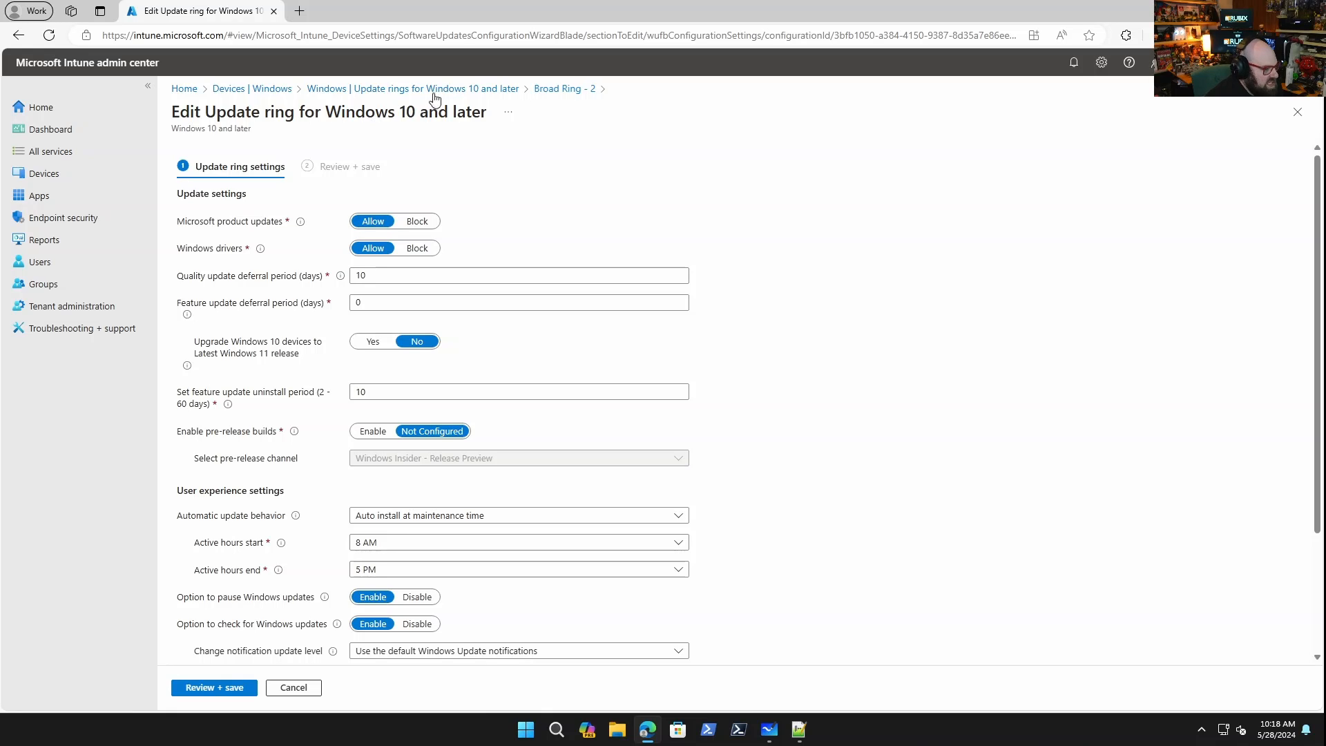
{"action": "left_click", "coordinate": [400, 88]}
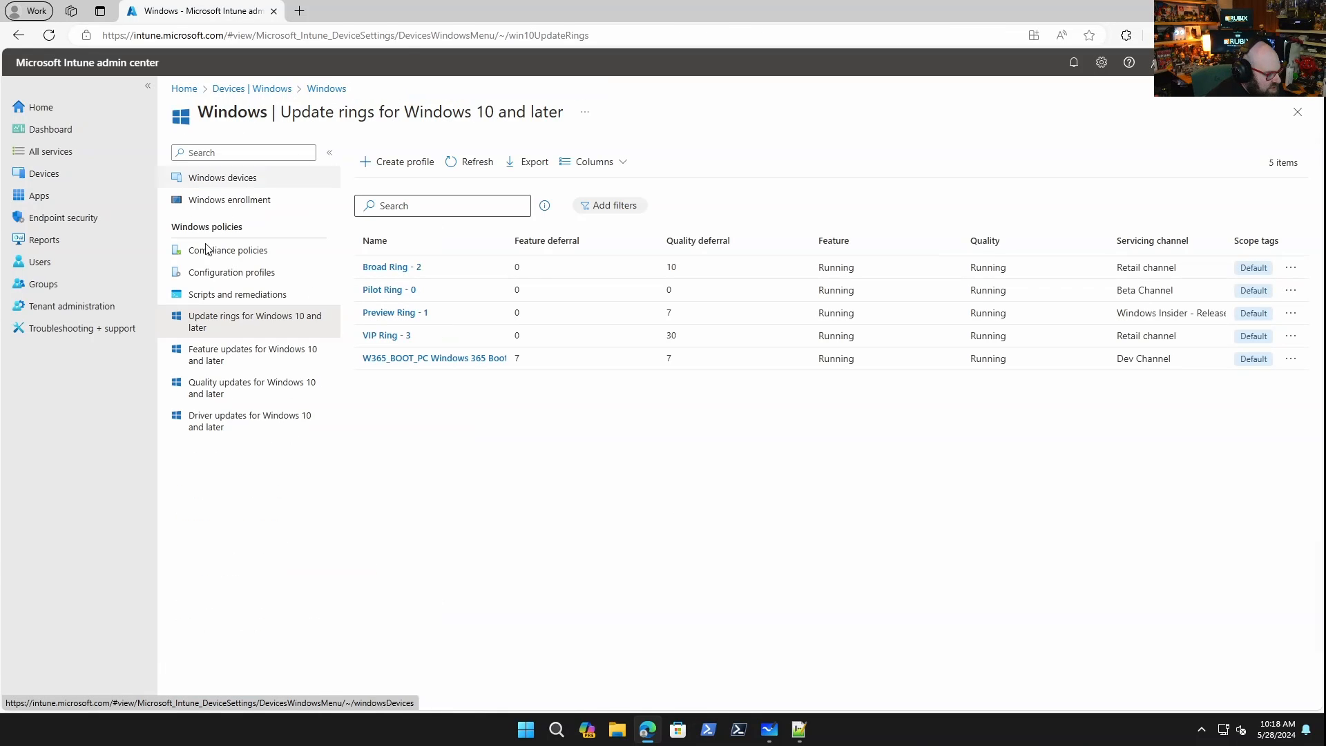
Inspect the properties of the Windows 10 - Production Update feature update profile.
{"action": "left_click", "coordinate": [211, 361]}
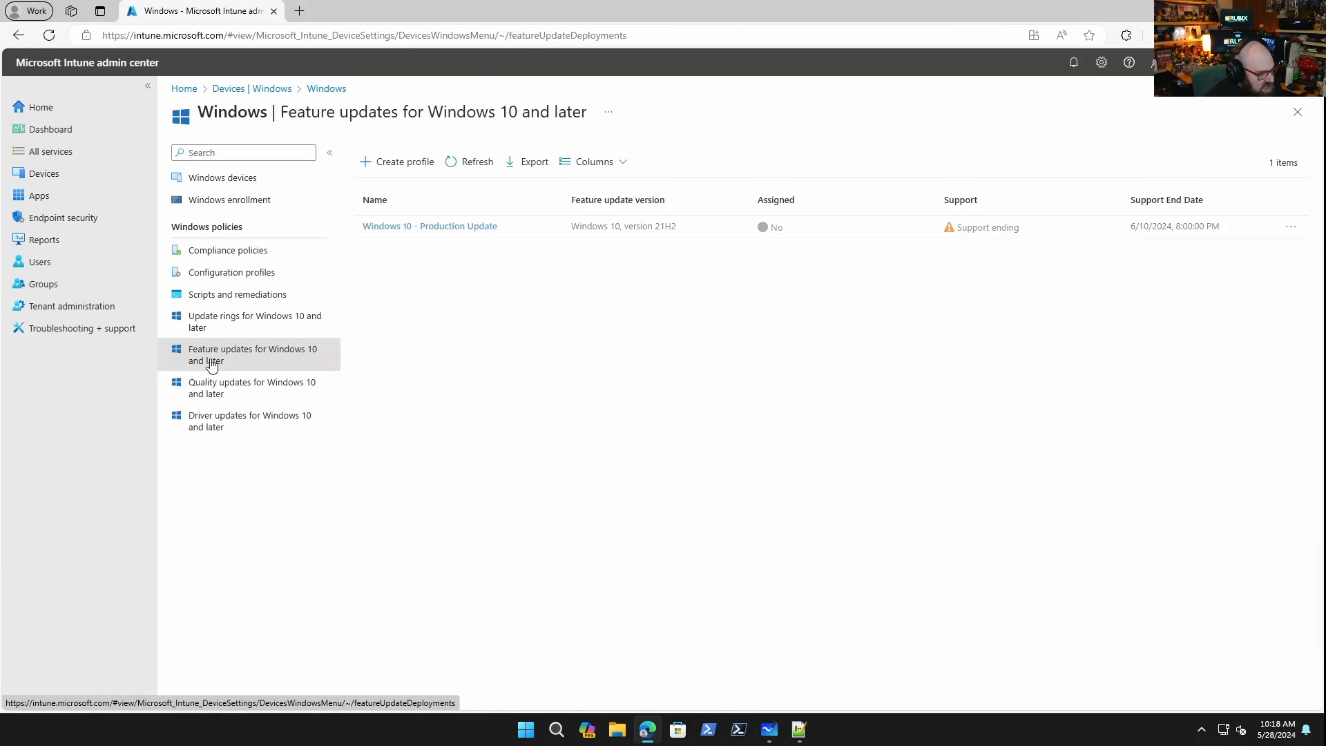
{"action": "left_click", "coordinate": [474, 228]}
{"action": "left_click", "coordinate": [320, 242]}
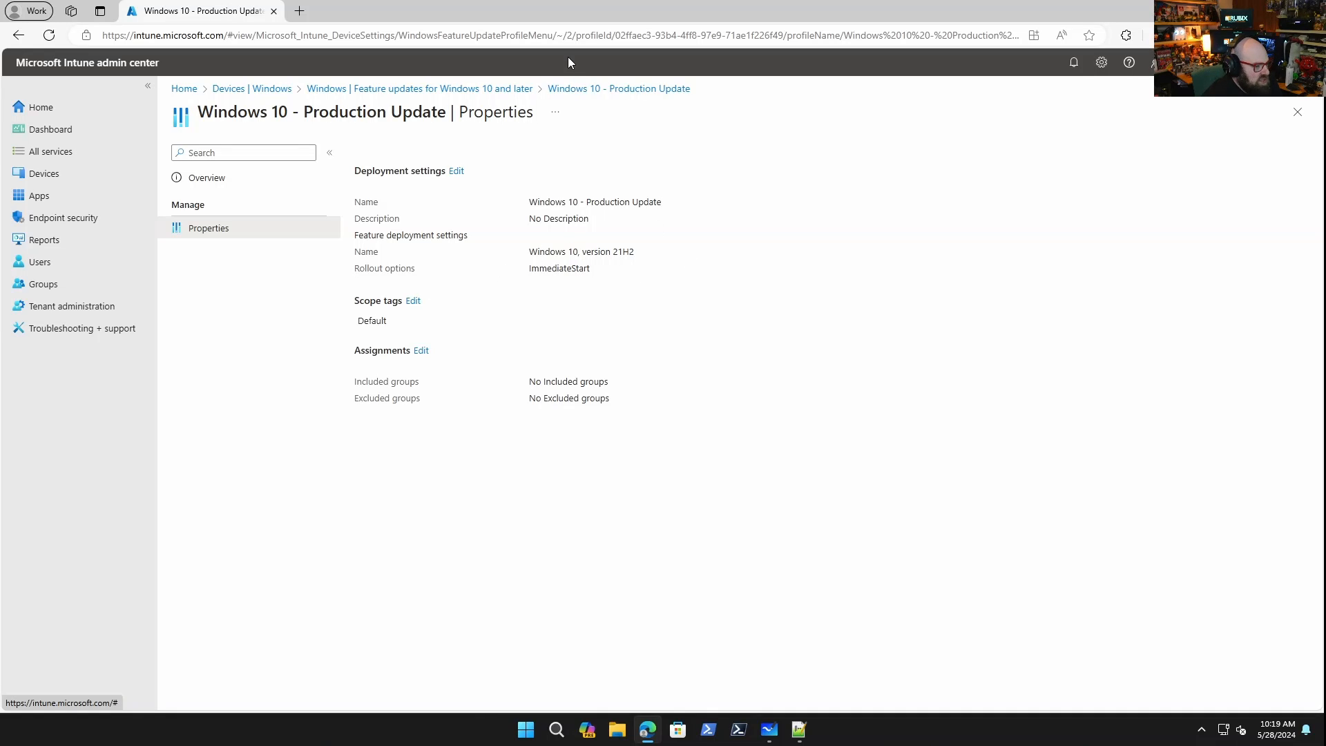
{"action": "left_click", "coordinate": [445, 88]}
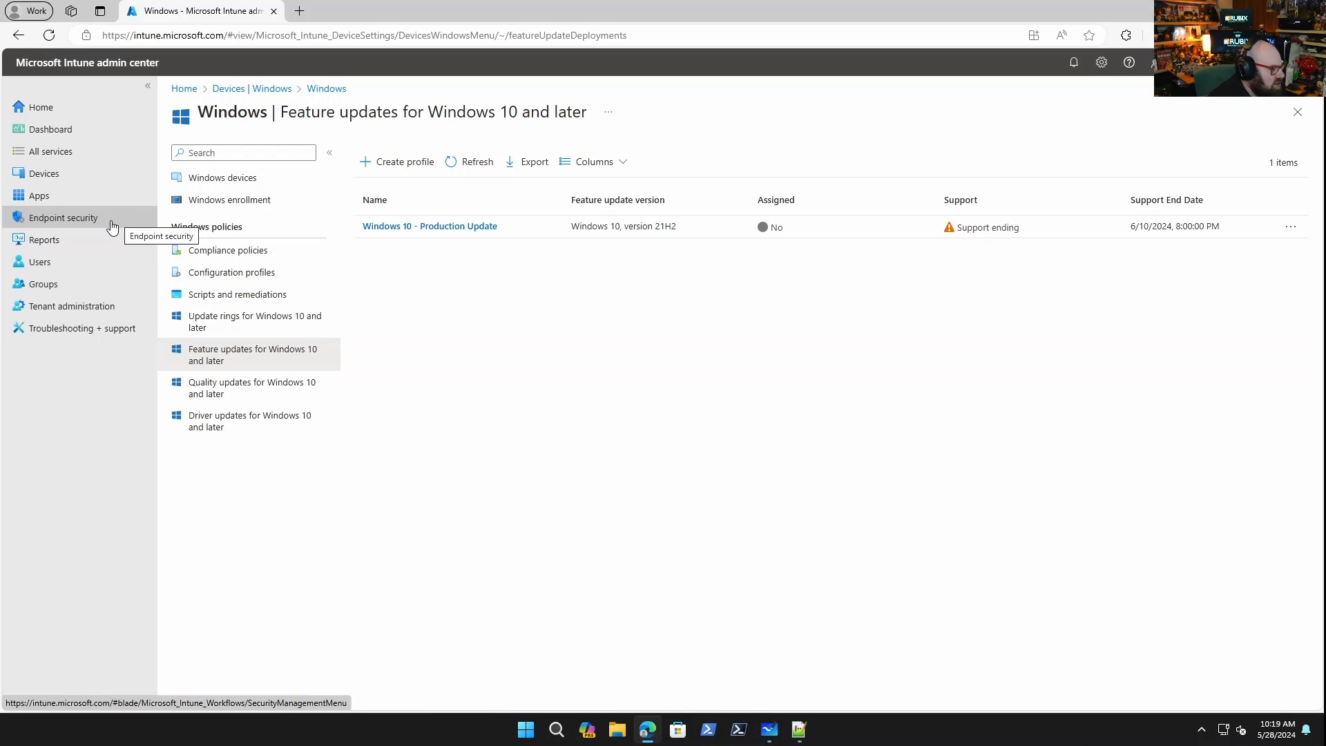
Examine the Endpoint analytics Work from anywhere report, including its Windows device list and Windows capability details.
{"action": "left_click", "coordinate": [91, 245]}
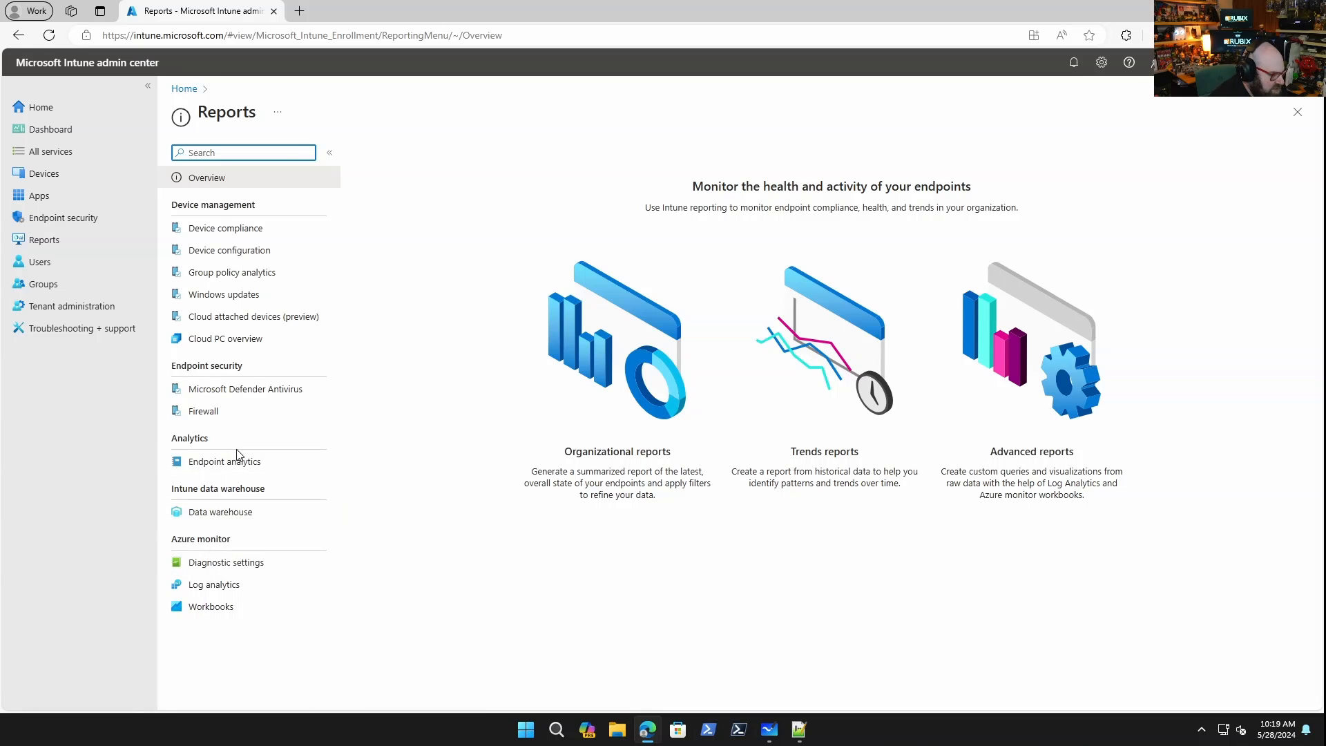
{"action": "left_click", "coordinate": [238, 467]}
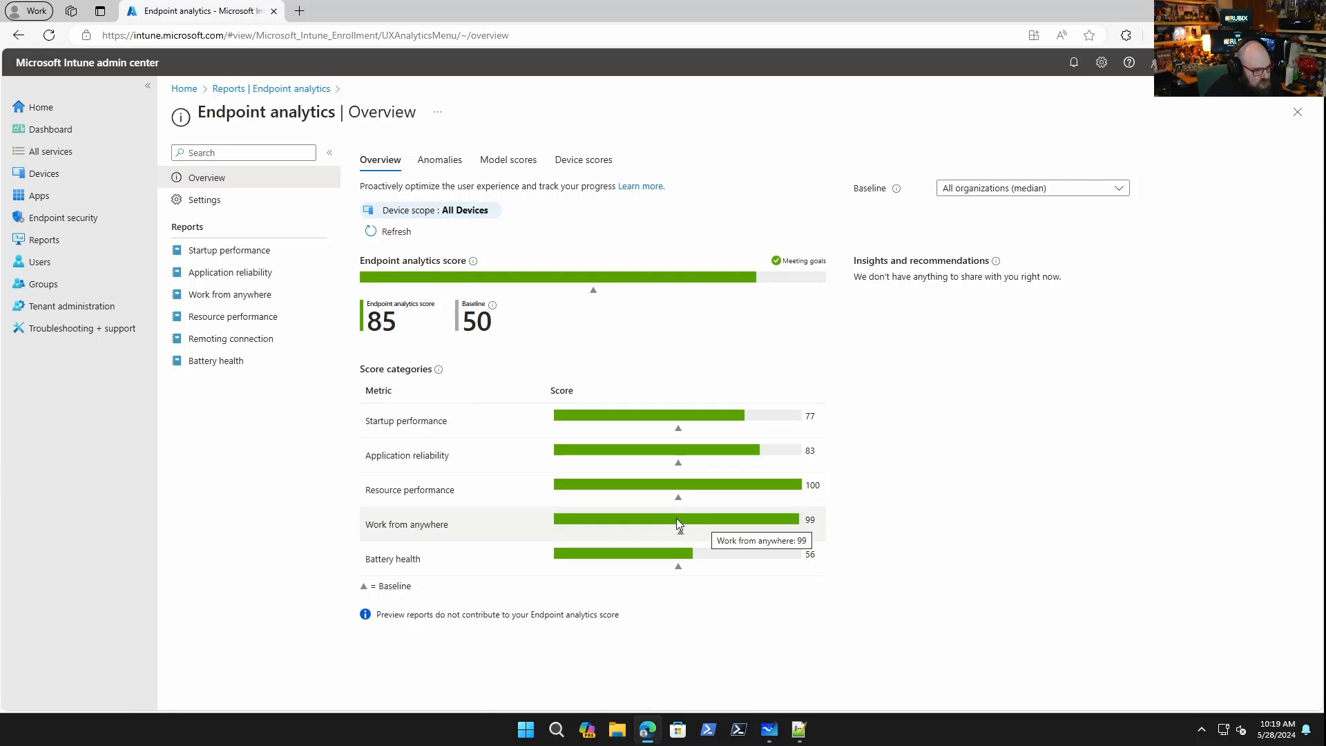
{"action": "left_click", "coordinate": [256, 294]}
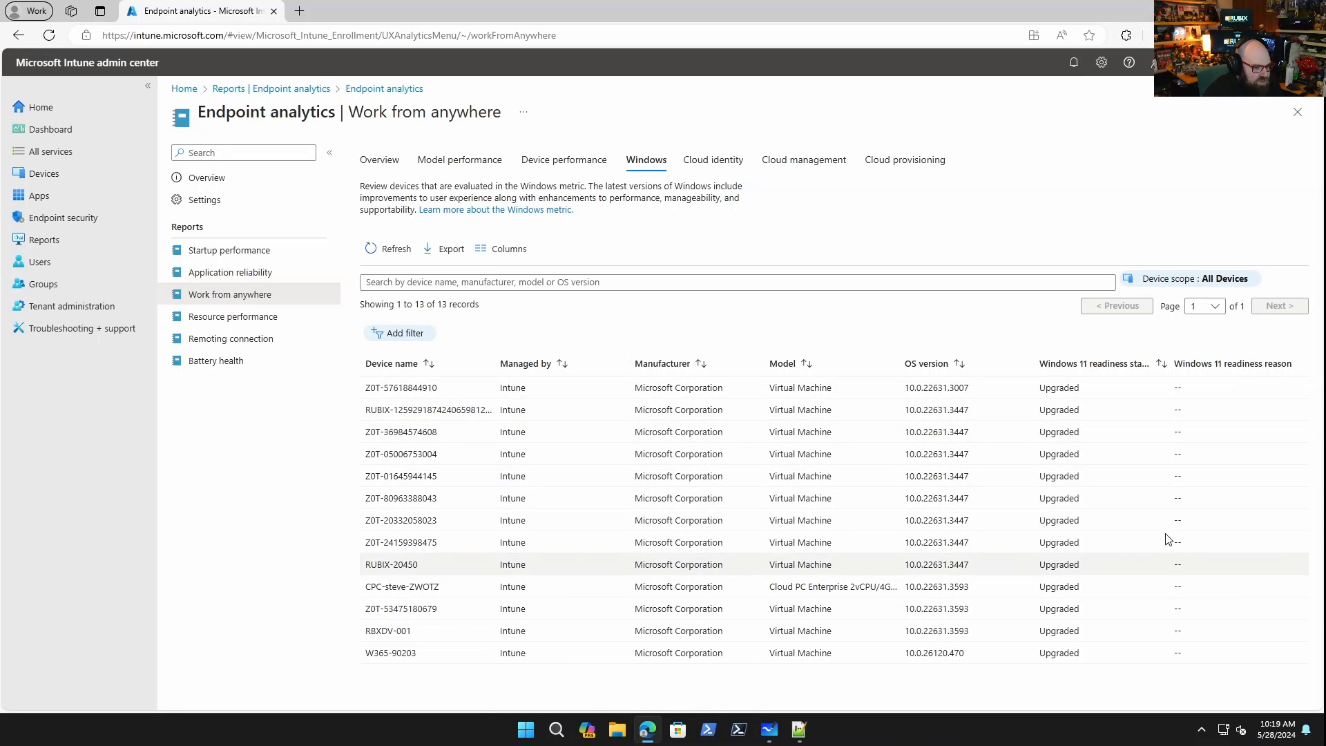
{"action": "left_click", "coordinate": [391, 249]}
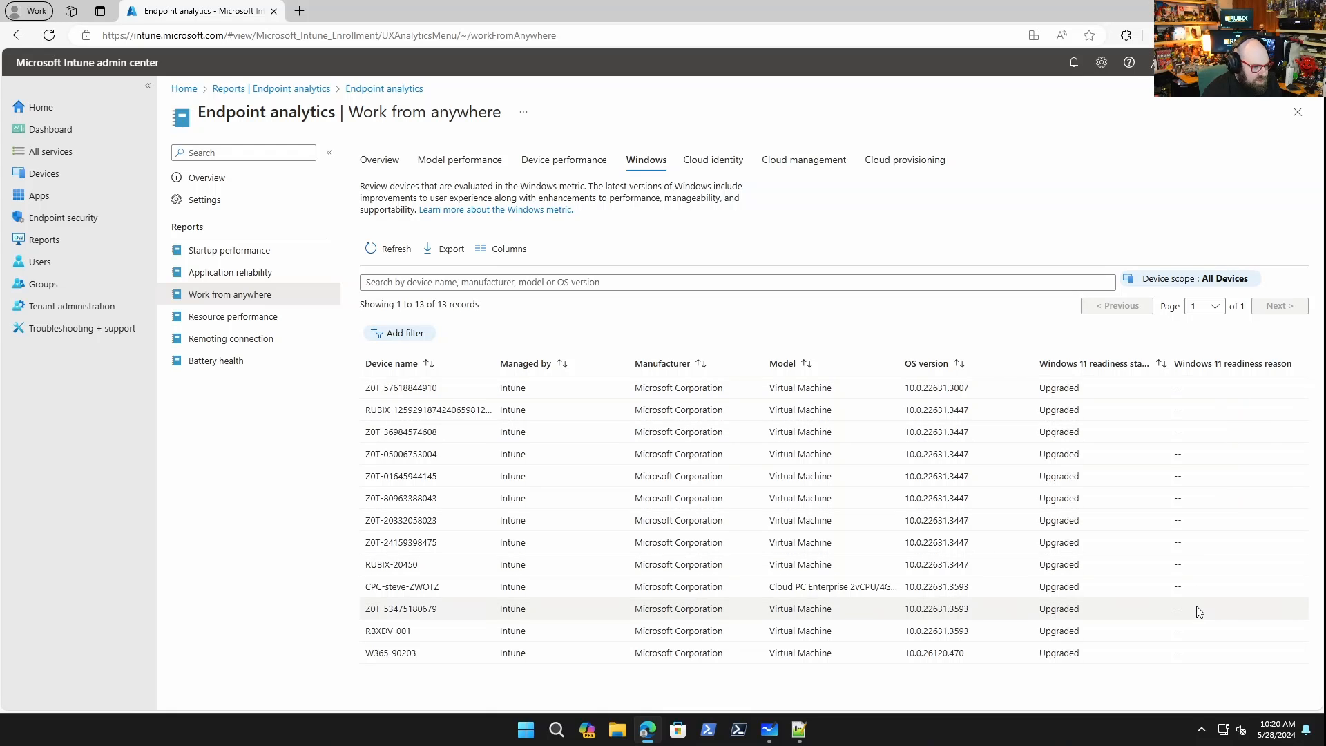
{"action": "left_click", "coordinate": [378, 163]}
{"action": "left_click", "coordinate": [384, 432]}
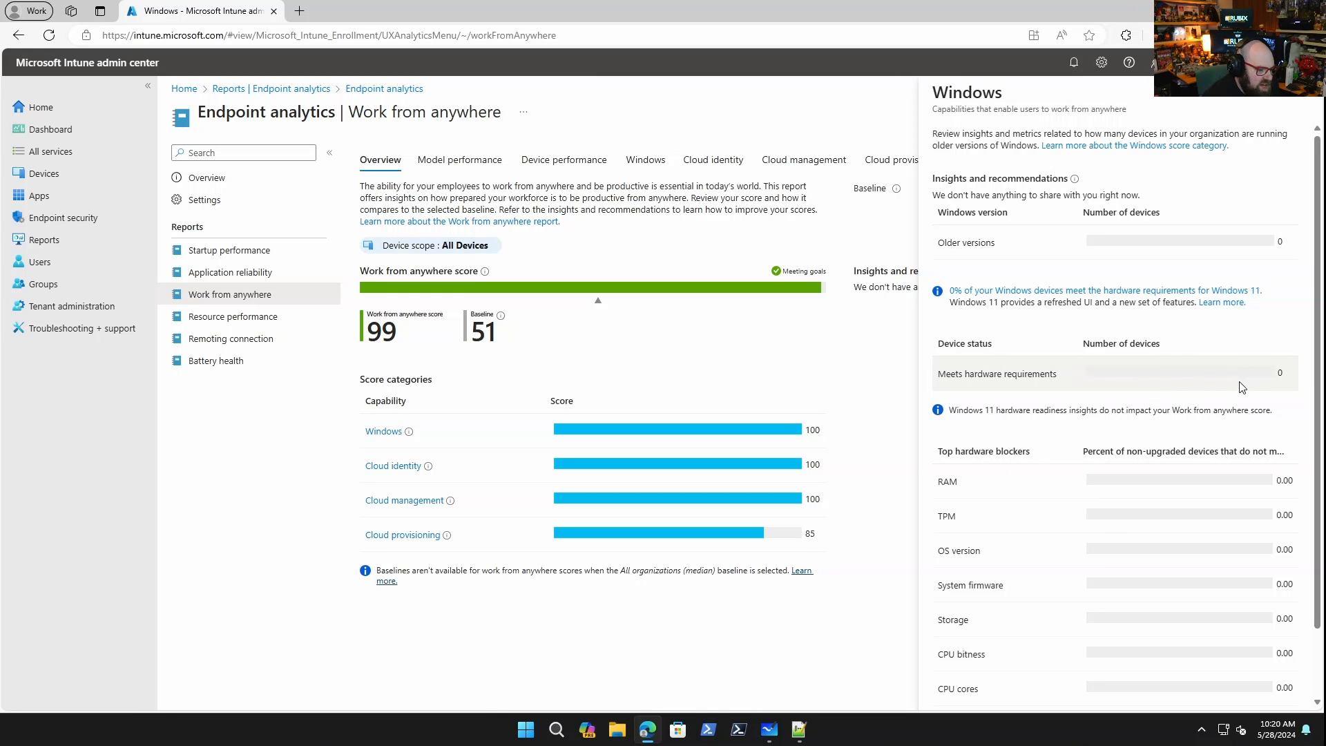
{"action": "scroll", "coordinate": [1240, 387], "scroll_direction": "down", "scroll_amount": 1}
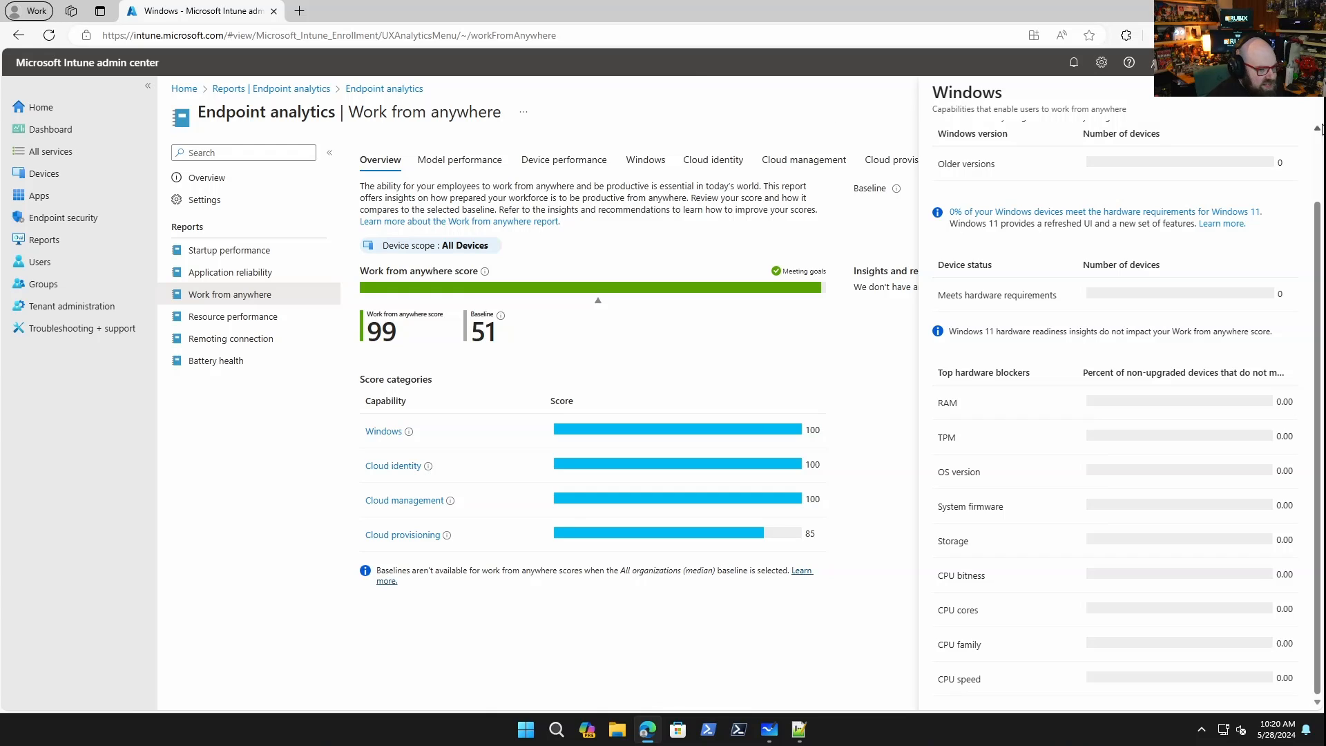
{"action": "left_click", "coordinate": [1290, 99]}
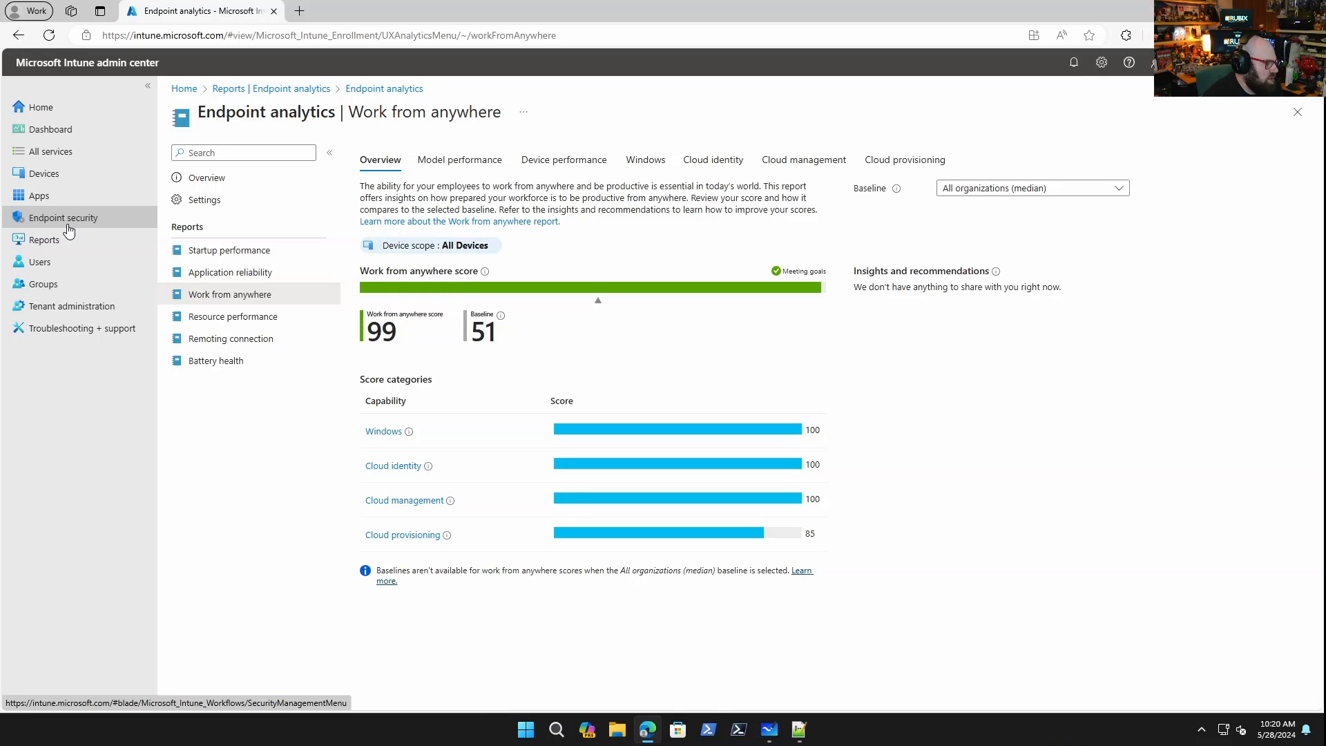
Start a new Windows feature update deployment named Windows 11 - REQUIRED UPDATE.
{"action": "left_click", "coordinate": [97, 173]}
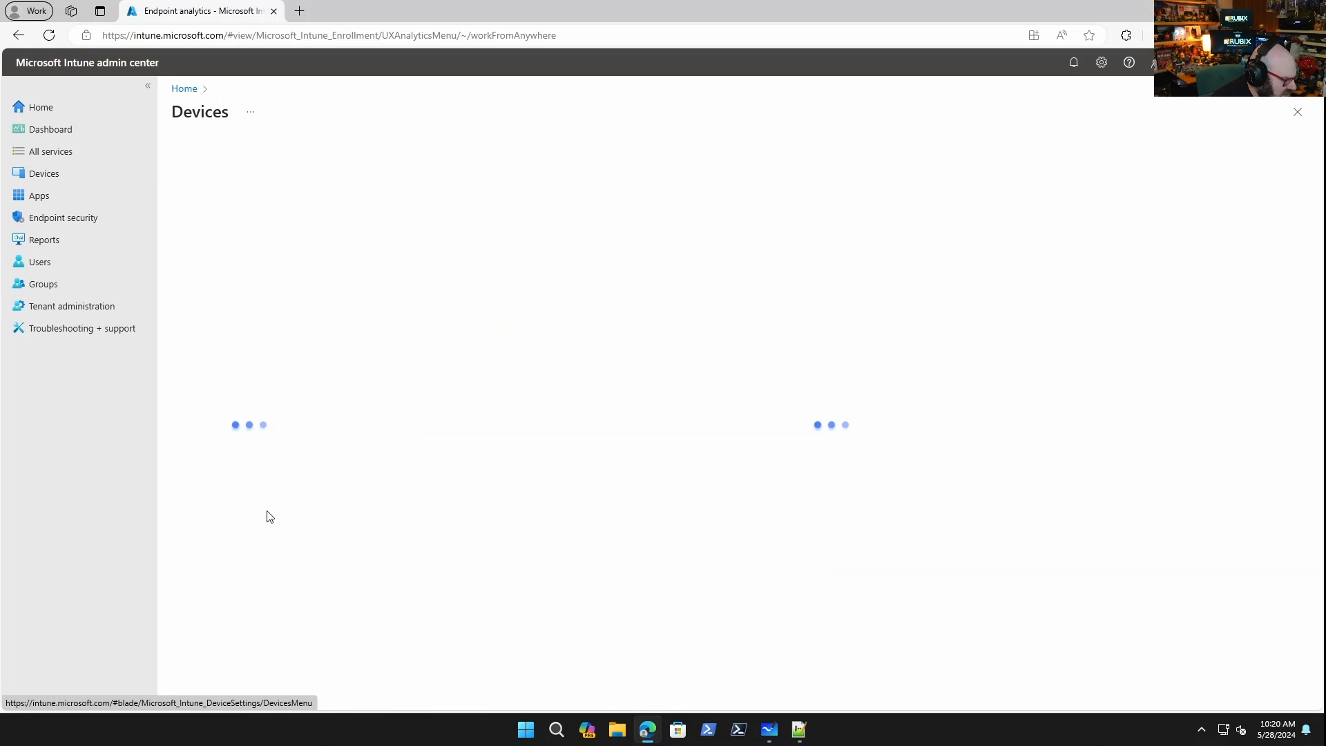
{"action": "left_click", "coordinate": [238, 572]}
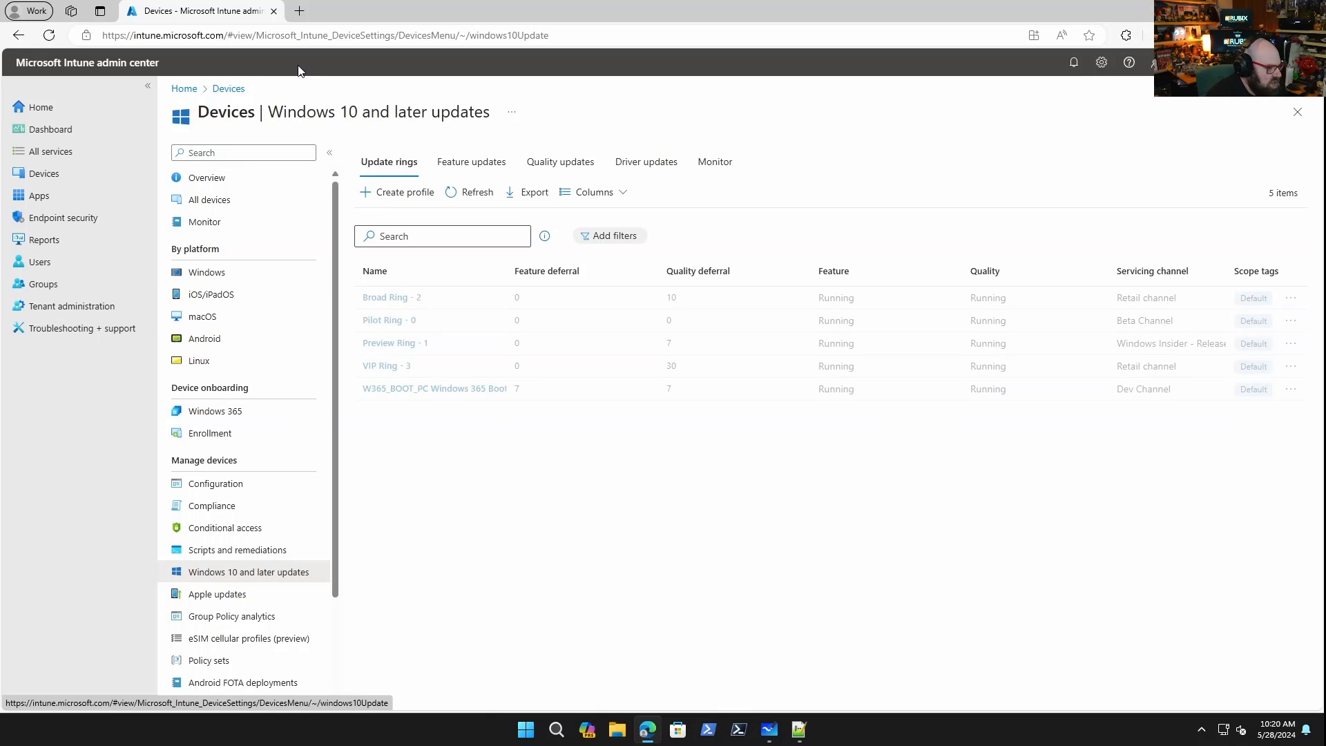
{"action": "left_click", "coordinate": [476, 165]}
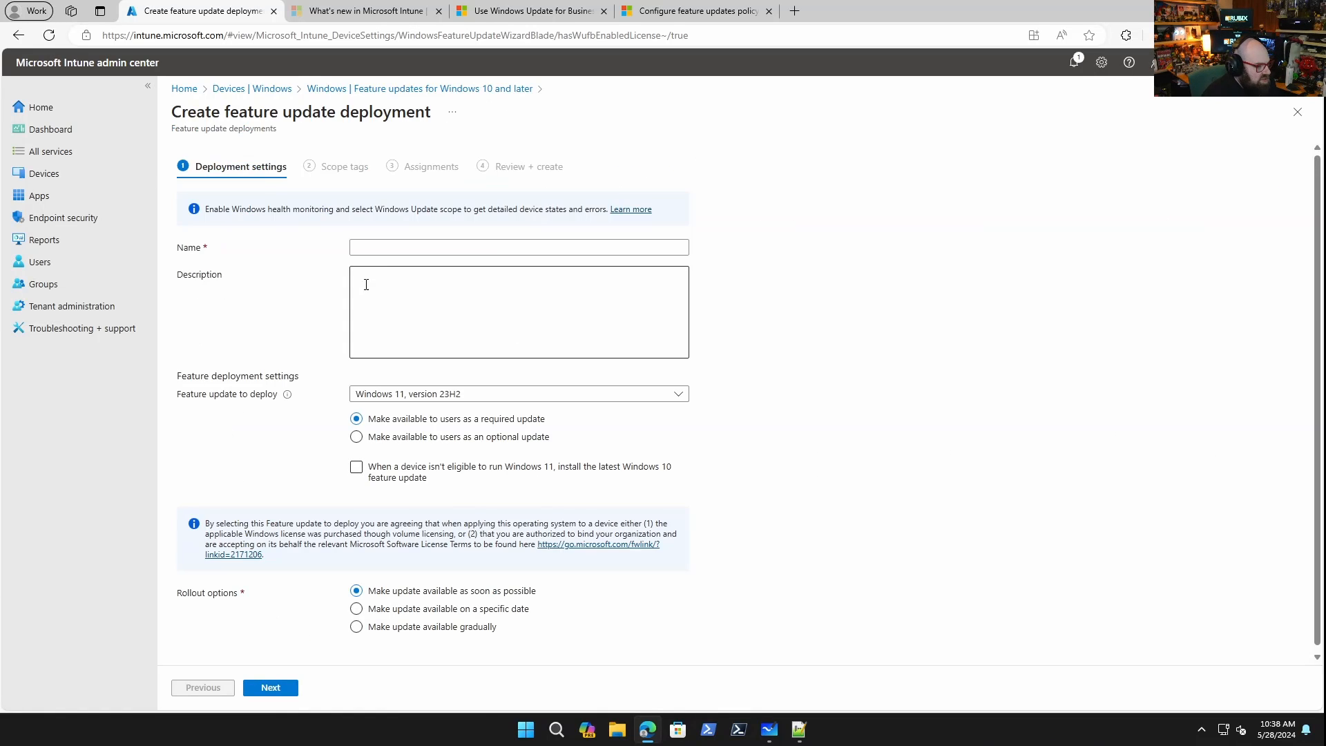
{"action": "left_click", "coordinate": [395, 247]}
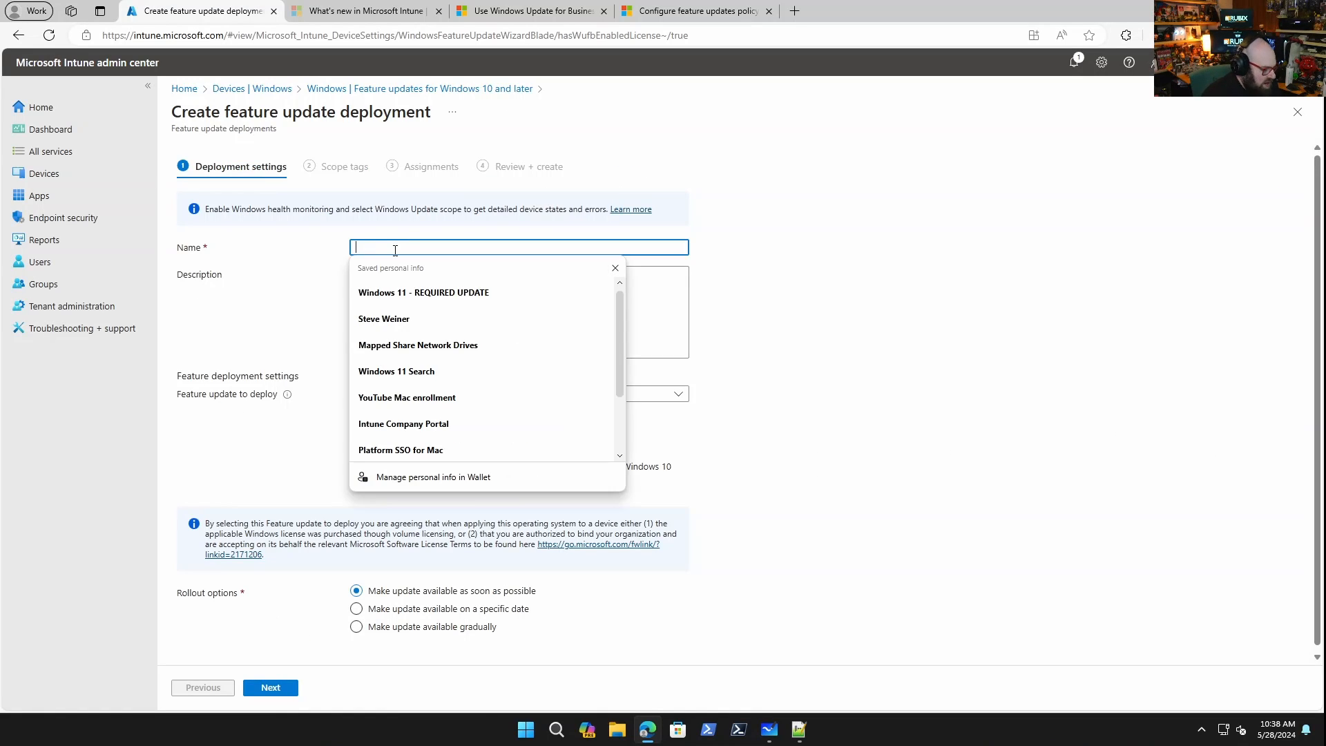
{"action": "type", "text": "Windows 11"}
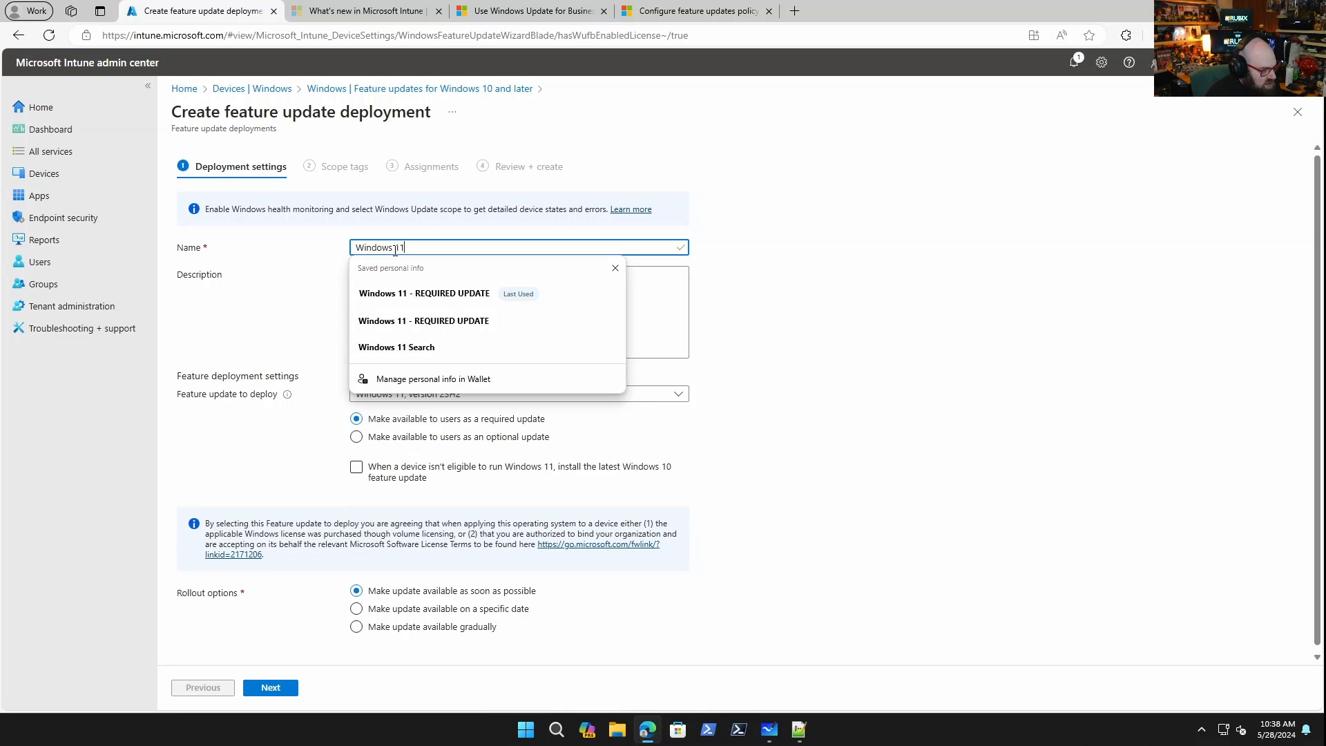
{"action": "type", "text": " - RE"}
{"action": "key", "text": "Tab"}
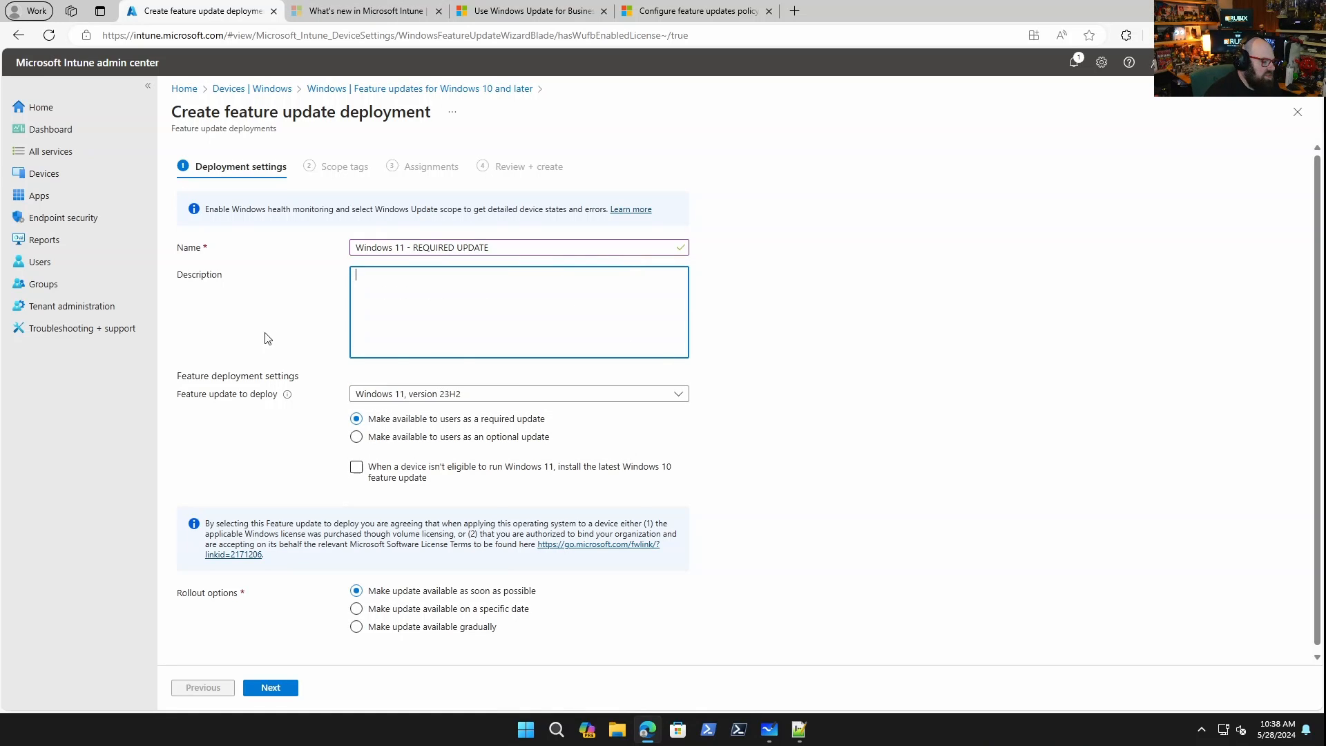
Choose Windows 11, version 23H2 and enable installing the latest Windows 10 feature update on ineligible devices.
{"action": "left_click", "coordinate": [416, 395]}
{"action": "left_click", "coordinate": [514, 412]}
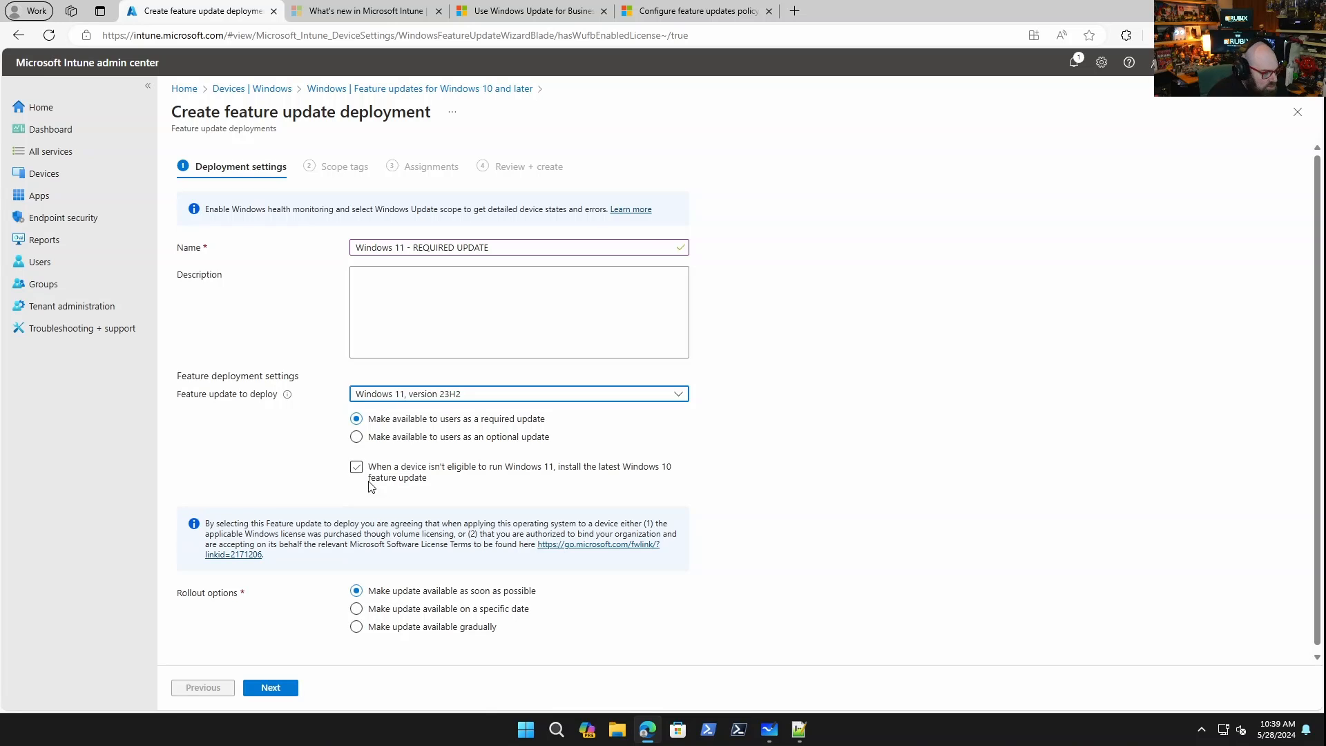
{"action": "left_click", "coordinate": [392, 477]}
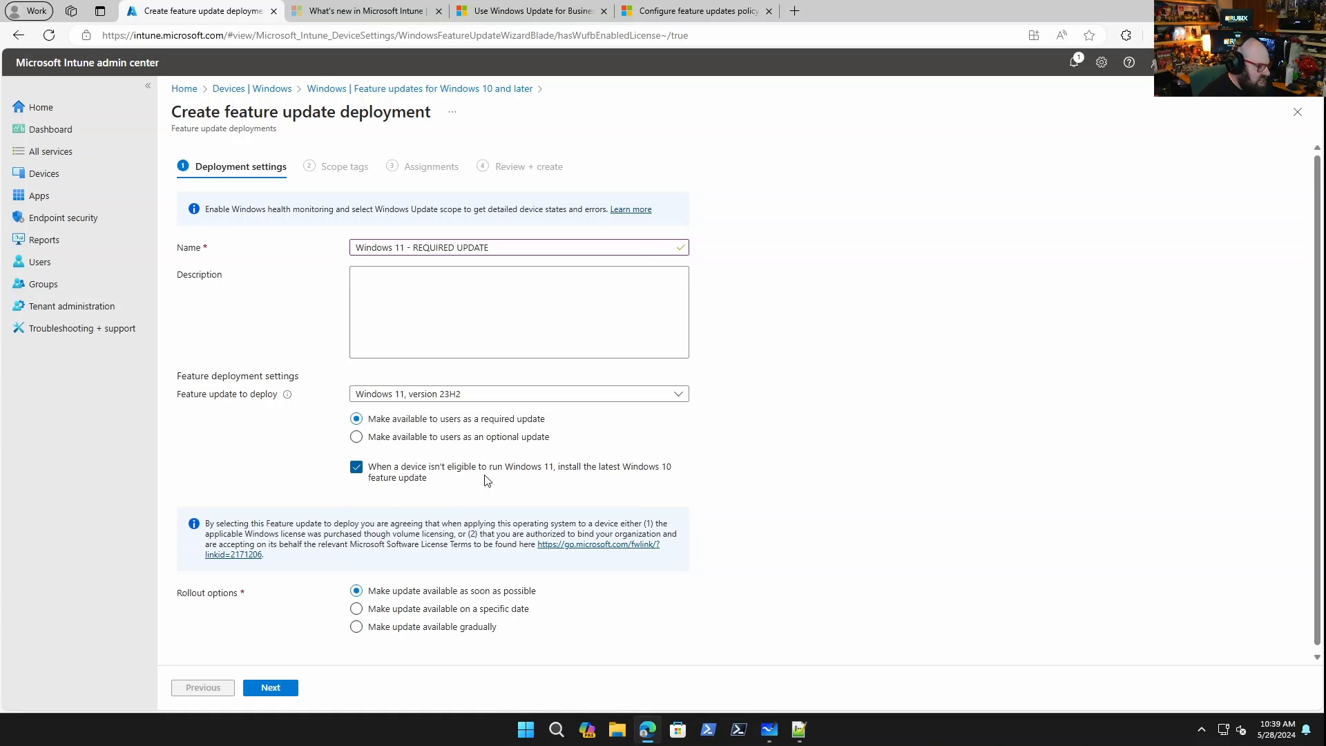
{"action": "scroll", "coordinate": [522, 617], "scroll_direction": "down", "scroll_amount": 1}
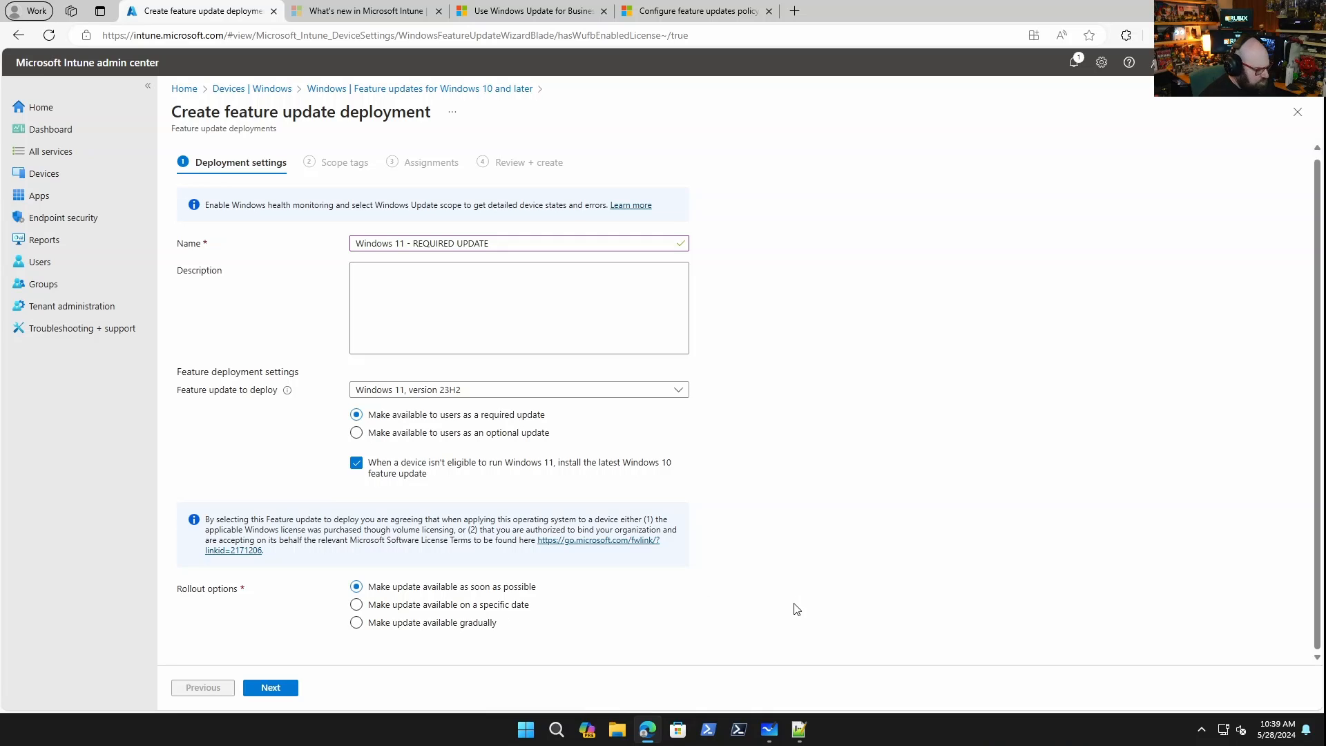
{"action": "left_click", "coordinate": [368, 606]}
{"action": "scroll", "coordinate": [503, 655], "scroll_direction": "down", "scroll_amount": 1}
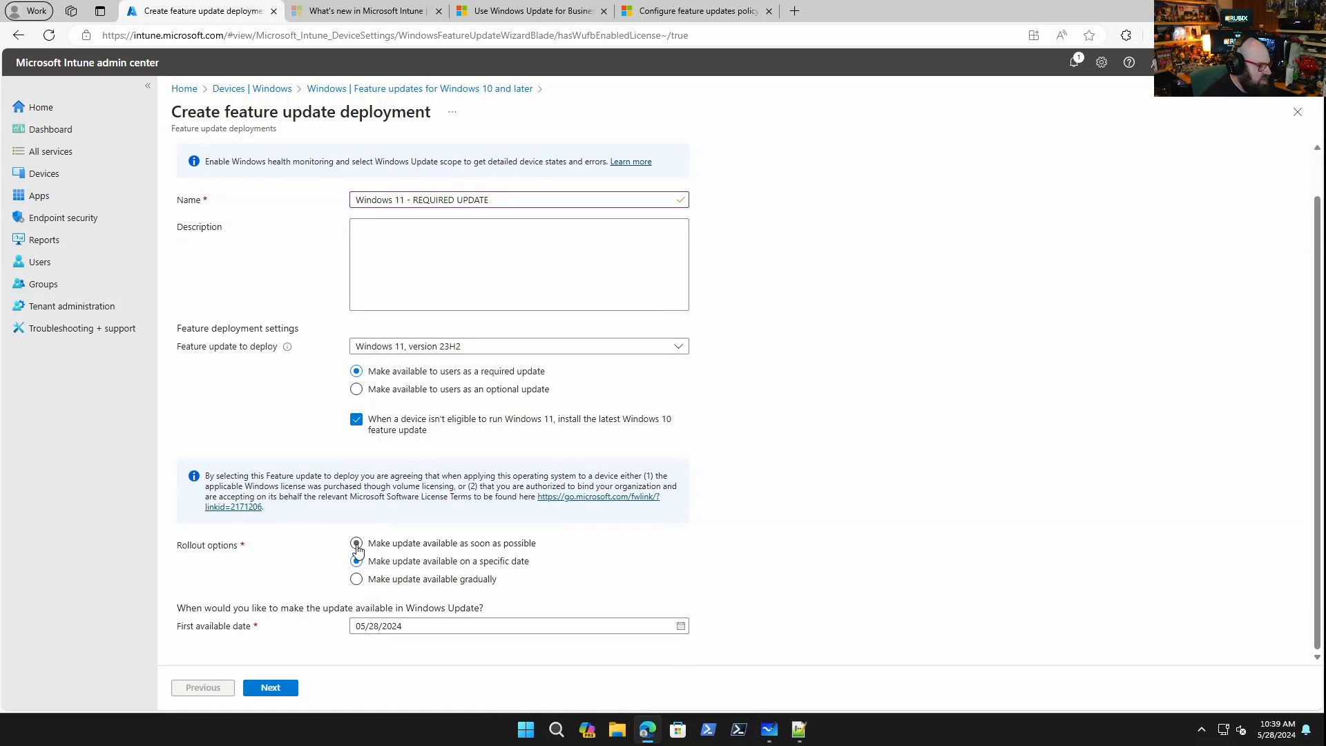
{"action": "left_click", "coordinate": [357, 550]}
Assign the deployment to the UPDATE GROUP - WIN 11 - REQUIRED group and create it.
{"action": "left_click", "coordinate": [284, 688]}
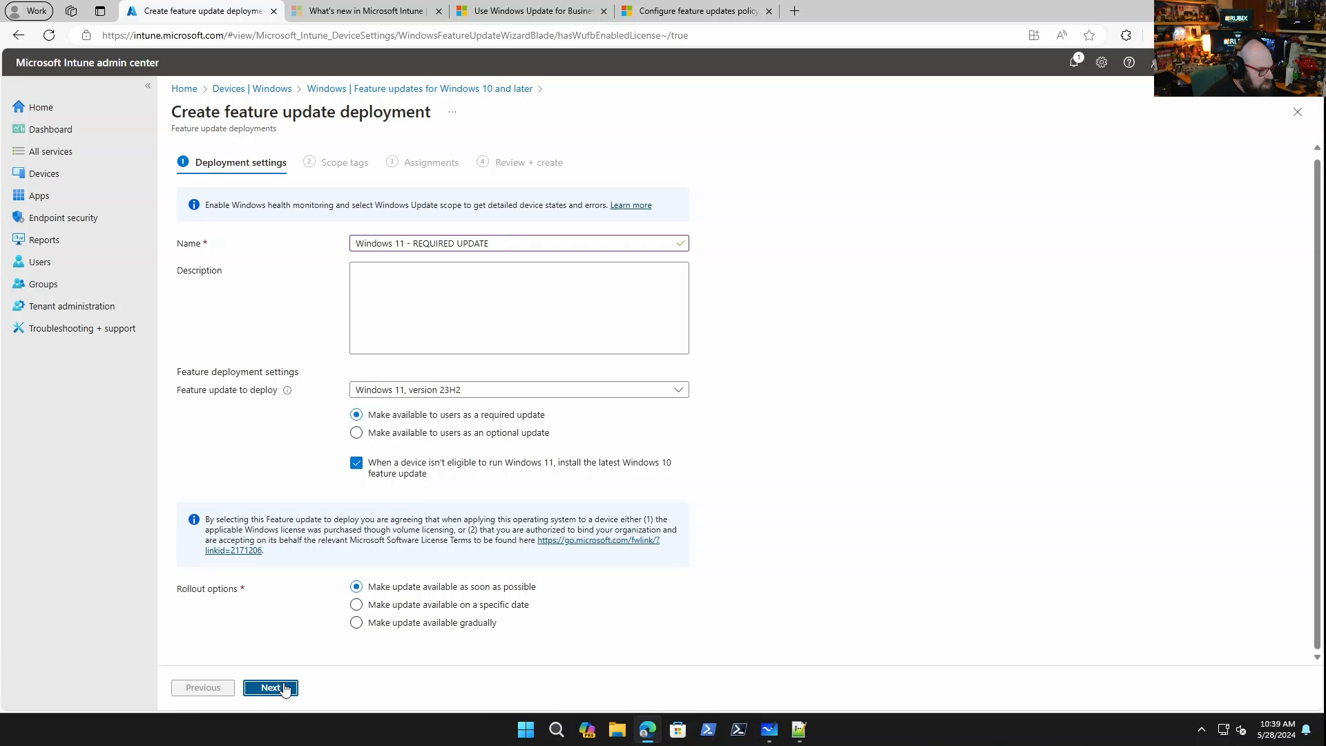
{"action": "left_click", "coordinate": [271, 688]}
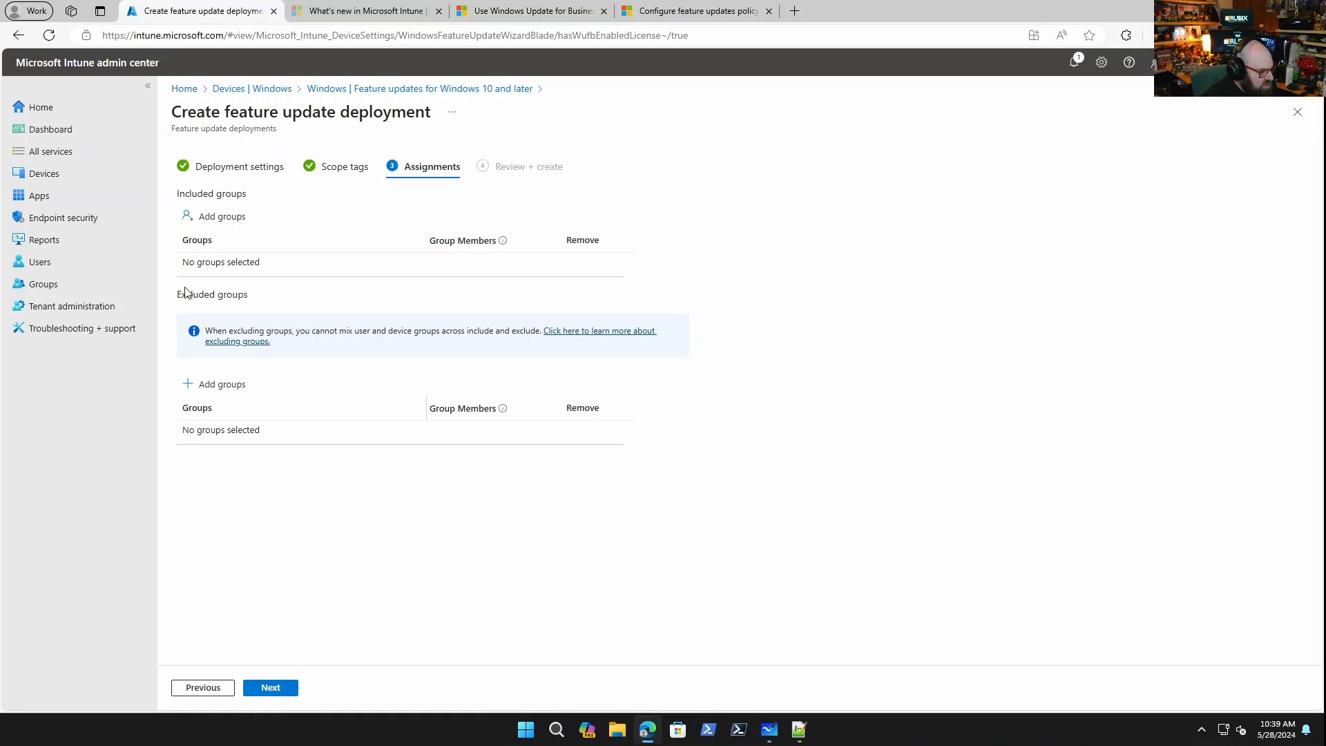
{"action": "left_click", "coordinate": [214, 216]}
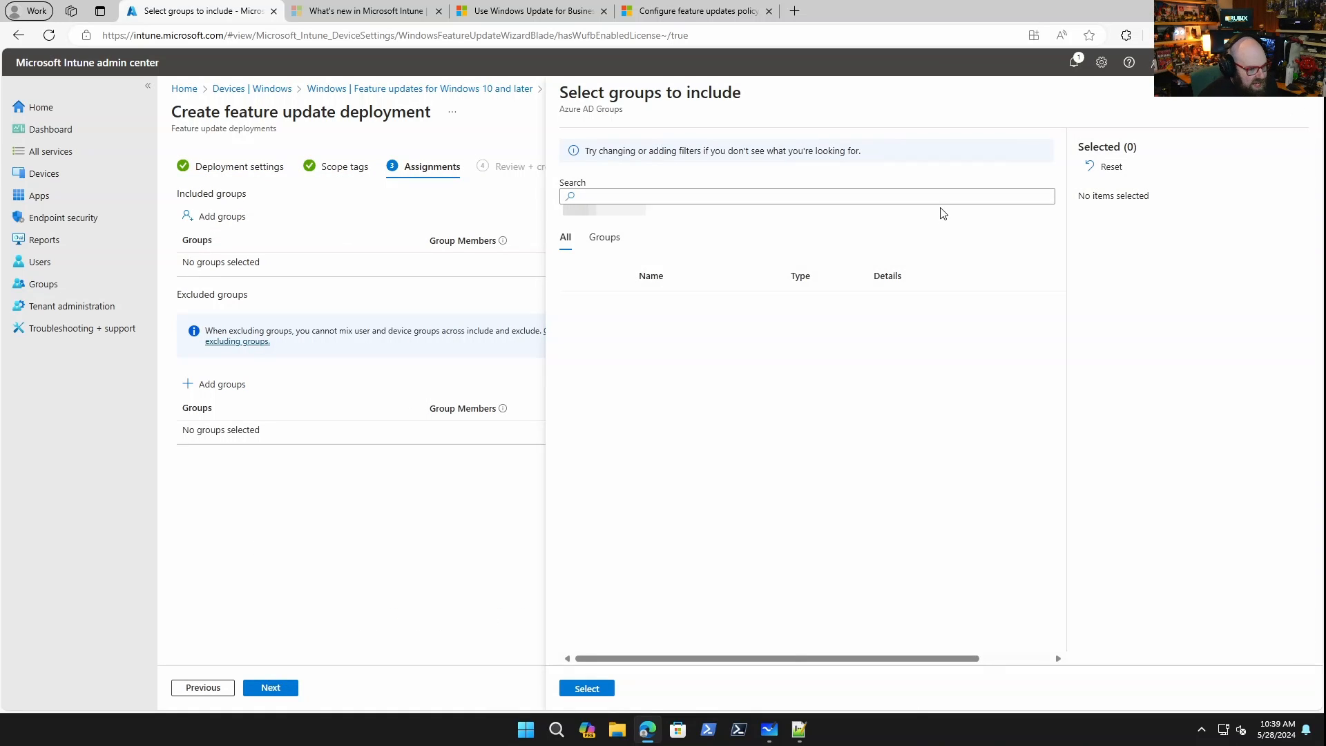
{"action": "left_click", "coordinate": [932, 197]}
{"action": "type", "text": "UPDA"}
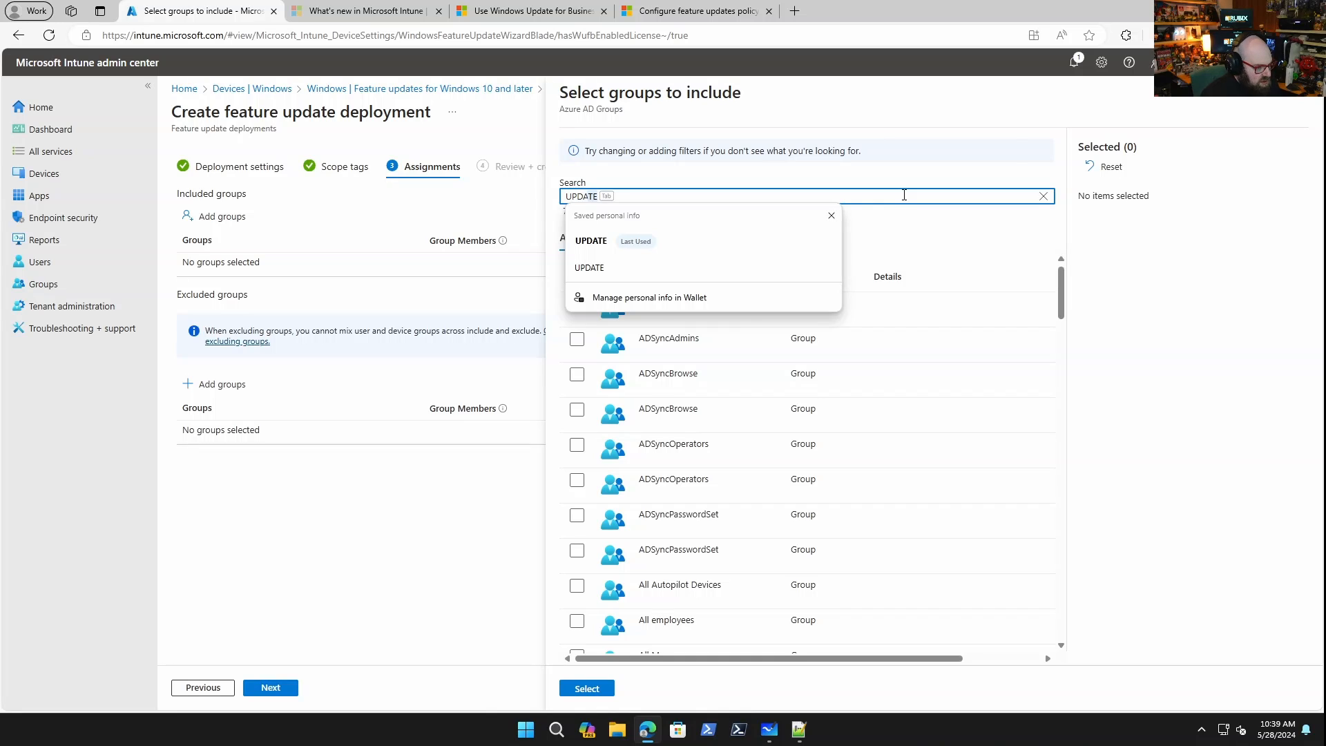
{"action": "type", "text": "TE"}
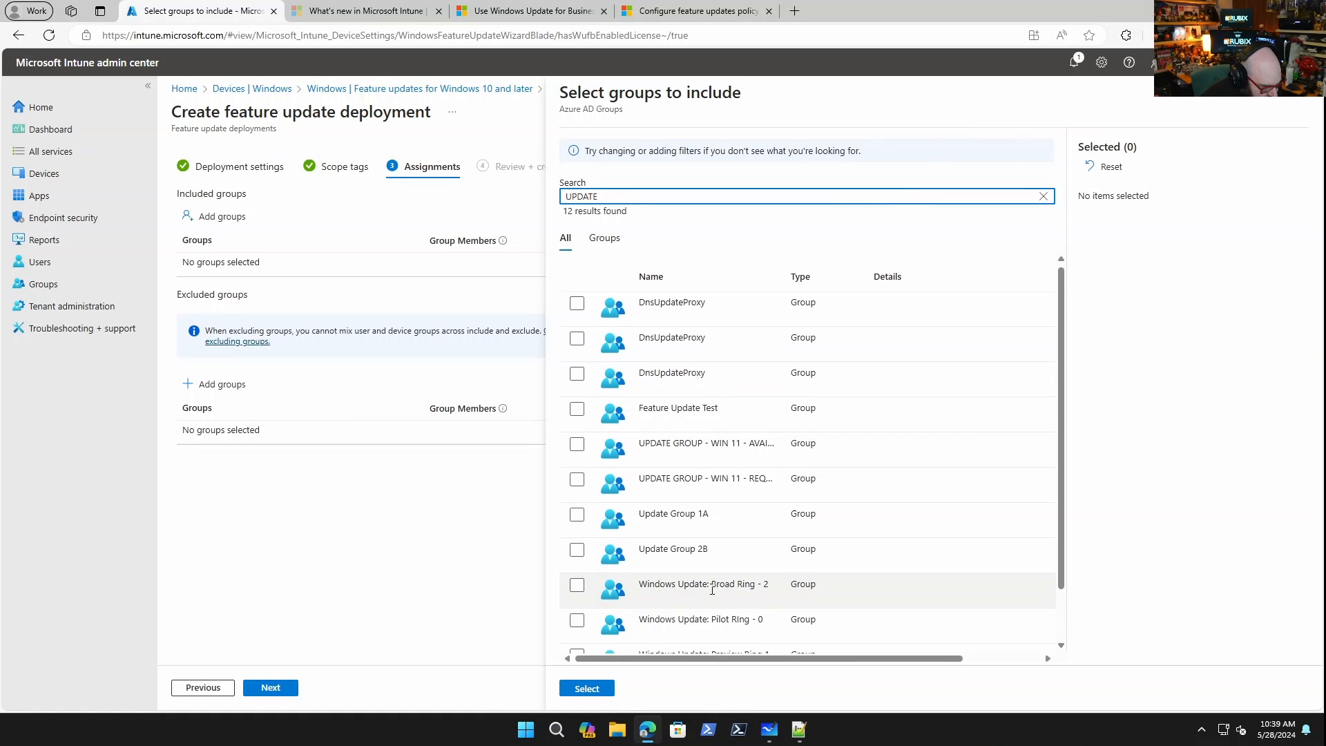
{"action": "scroll", "coordinate": [712, 589], "scroll_direction": "down", "scroll_amount": 2}
{"action": "left_click", "coordinate": [577, 420]}
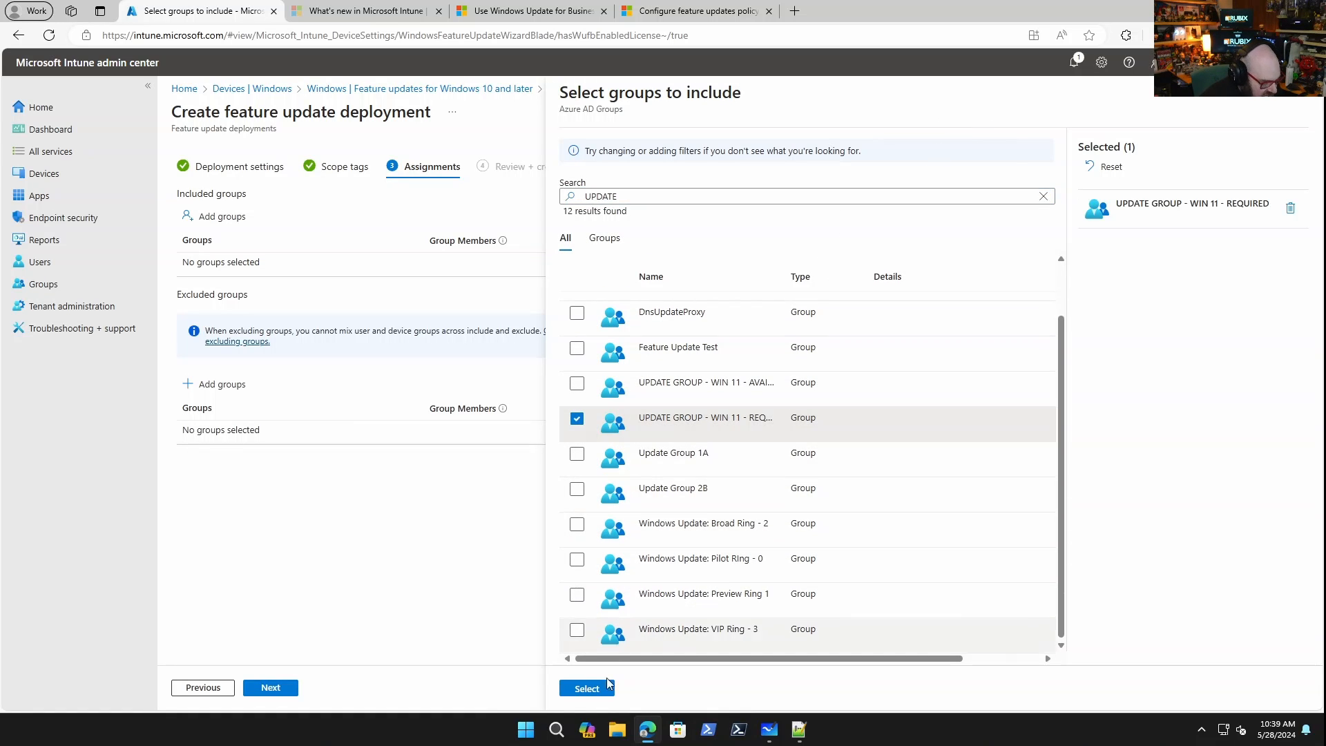
{"action": "left_click", "coordinate": [592, 688]}
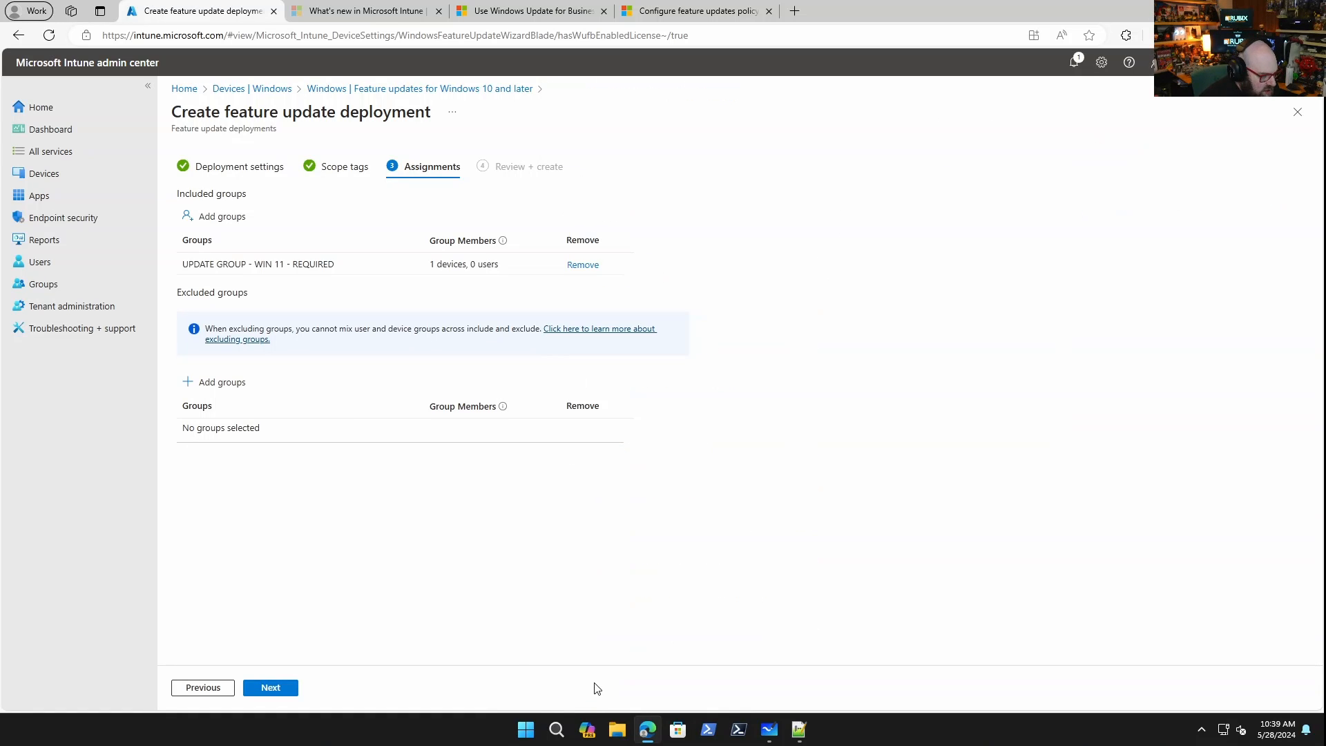
{"action": "left_click", "coordinate": [271, 688]}
{"action": "left_click", "coordinate": [271, 688]}
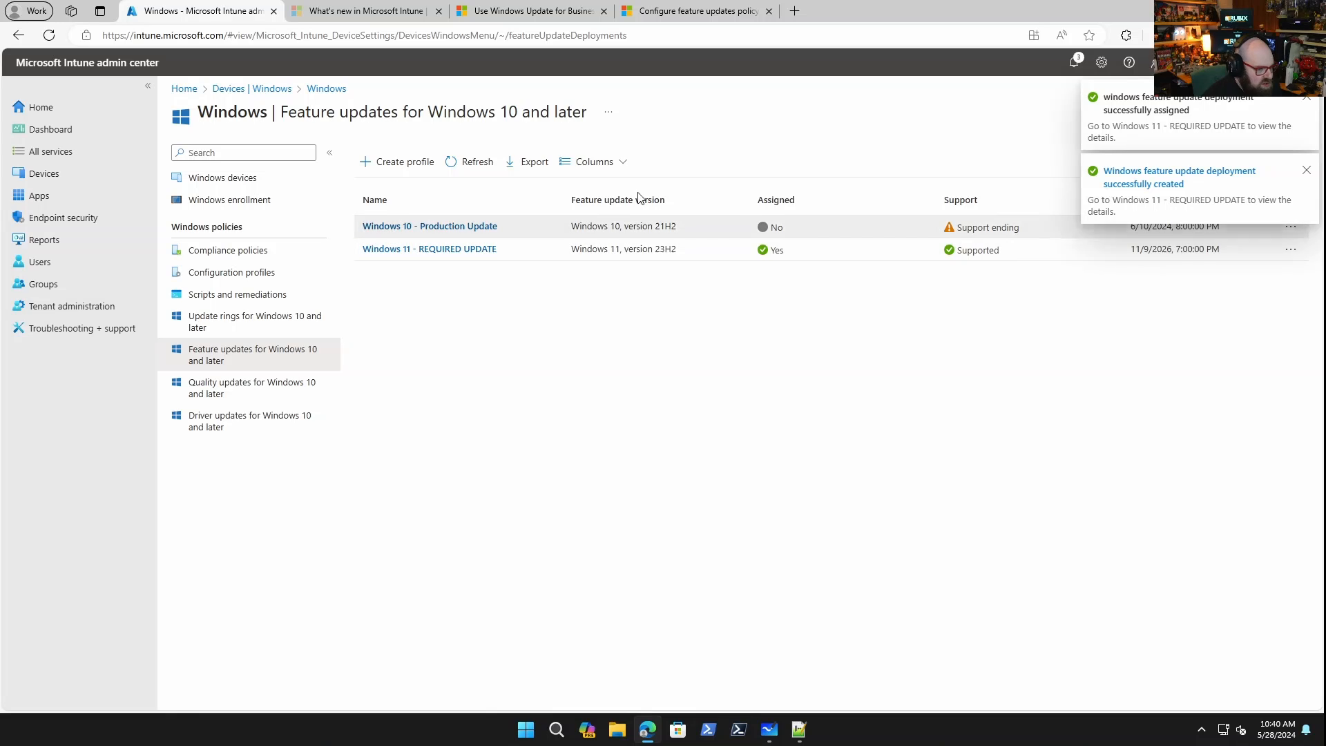
Start a second feature update deployment named Windows 11 - AVAILABLE, offered to users as an optional update.
{"action": "left_click", "coordinate": [391, 159]}
{"action": "left_click", "coordinate": [404, 247]}
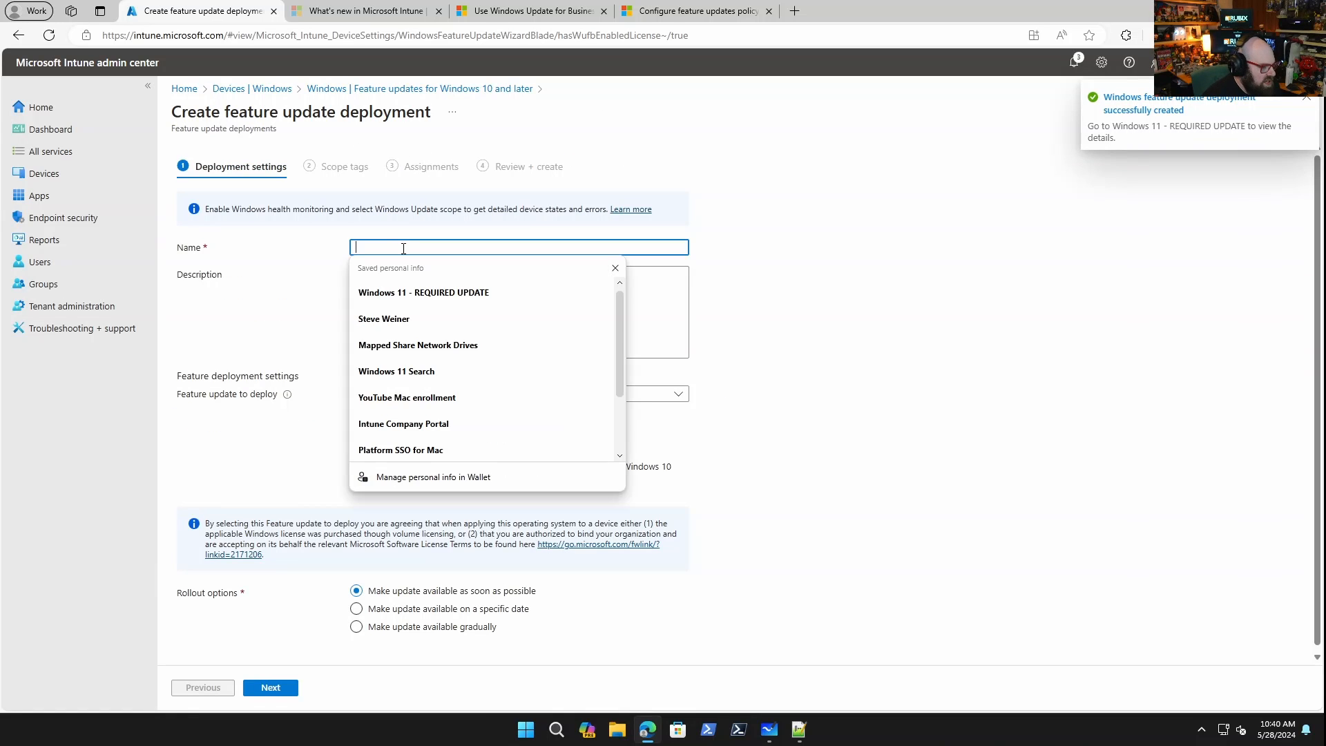
{"action": "type", "text": "Windows 1"}
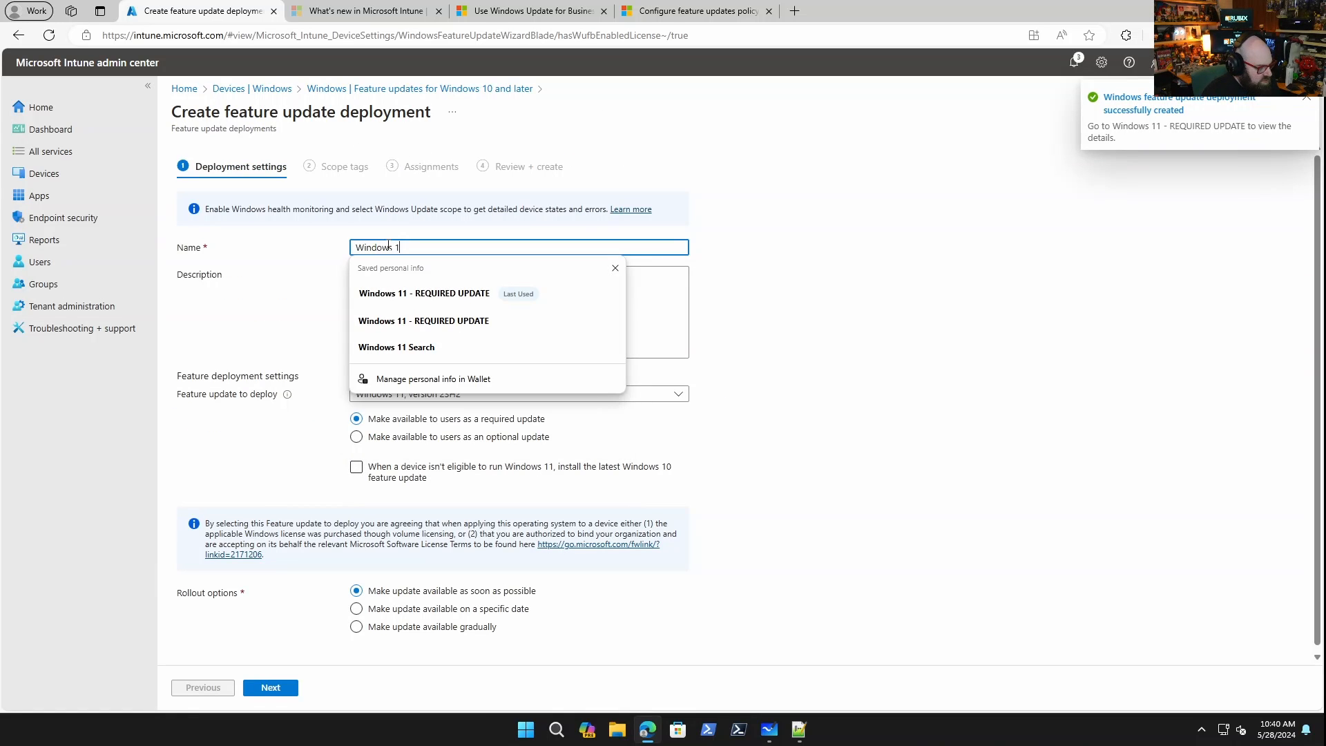
{"action": "type", "text": "1 - AVAILABLE"}
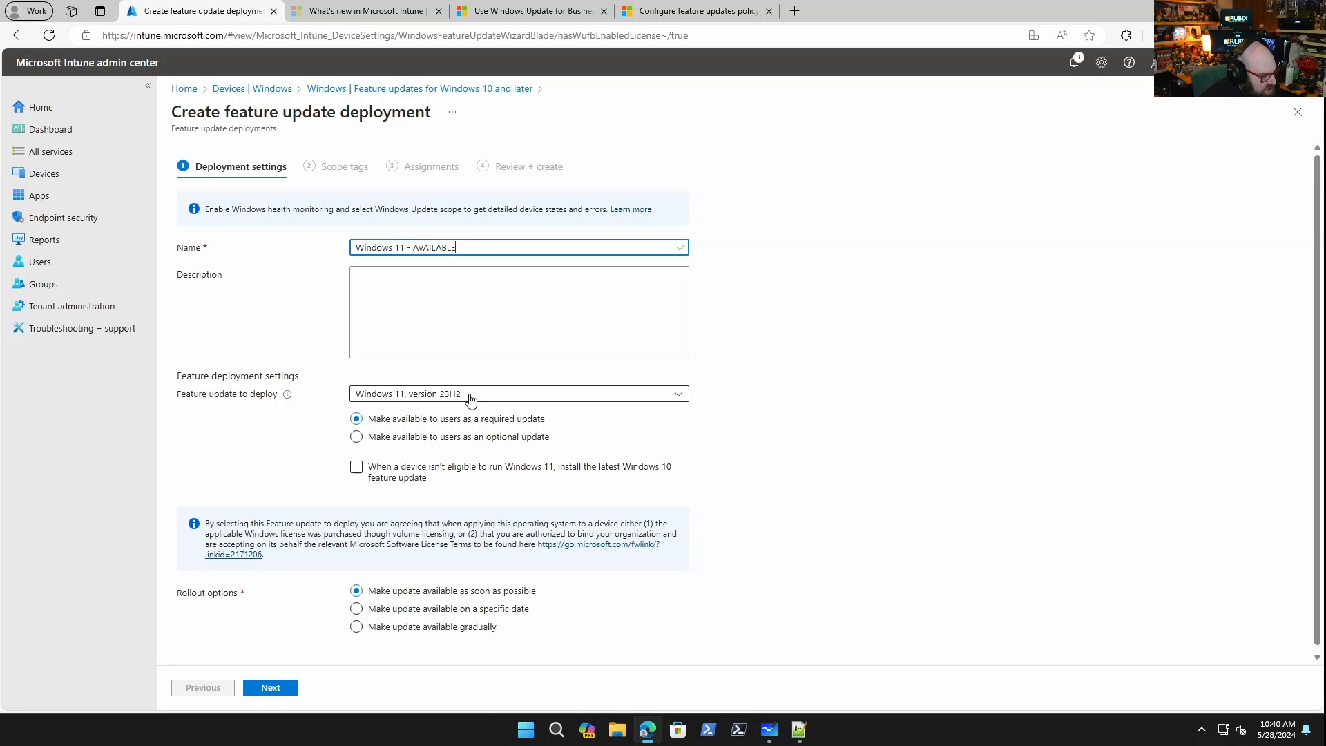
{"action": "left_click", "coordinate": [435, 442]}
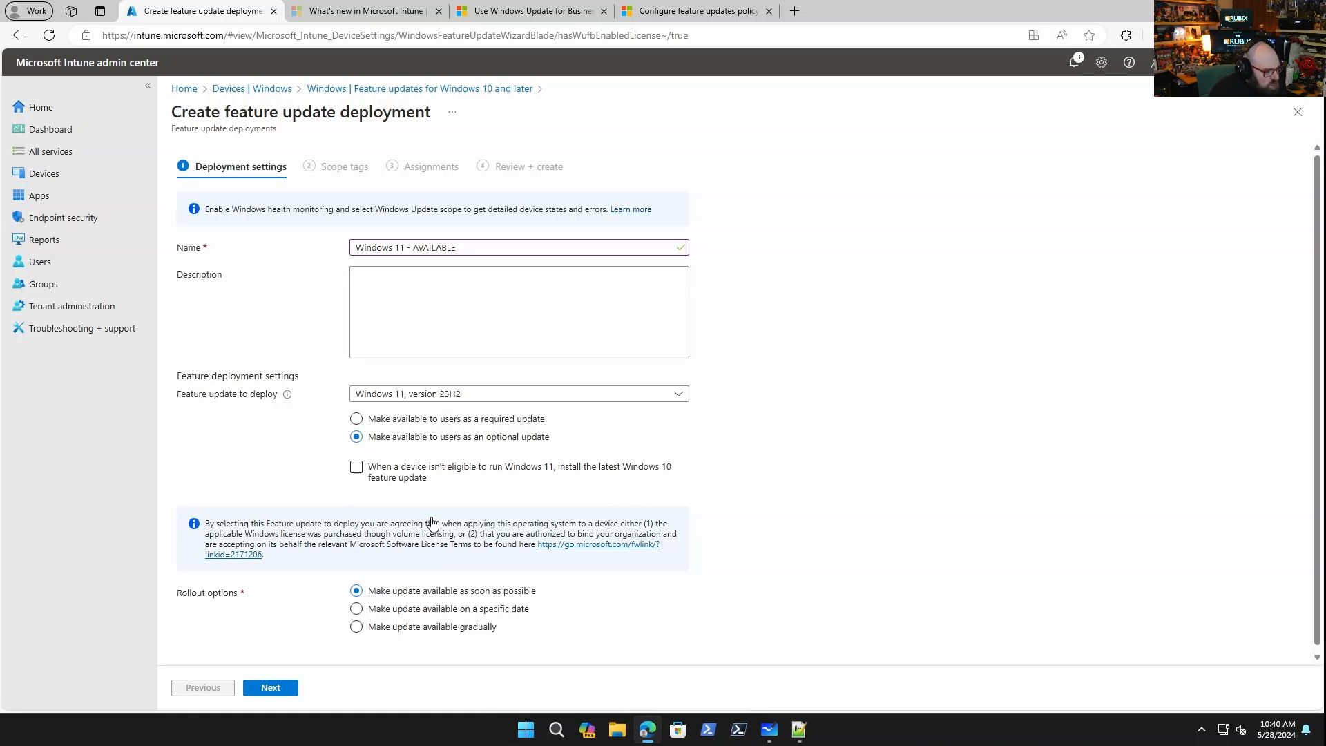
Leave the Windows 10 fallback option for ineligible devices cleared and advance past deployment settings and scope tags.
{"action": "left_click", "coordinate": [401, 481]}
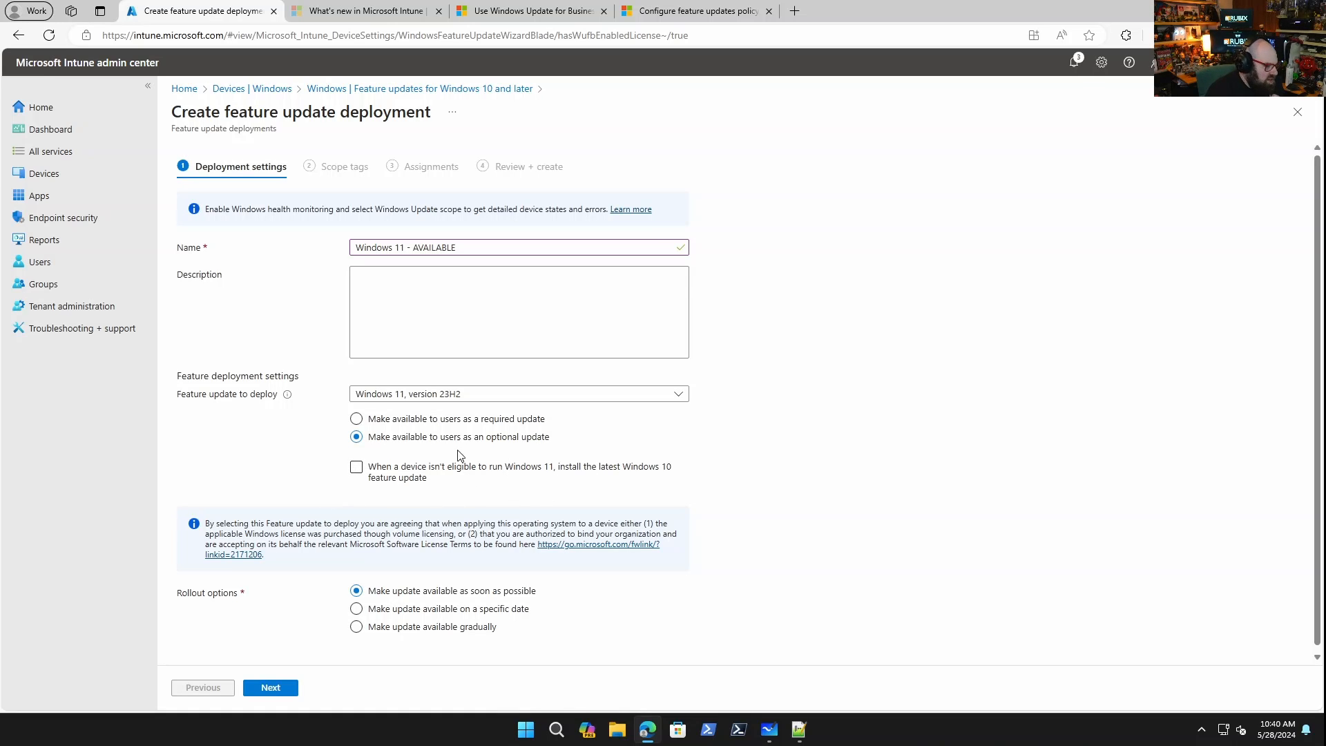
{"action": "left_click", "coordinate": [357, 464]}
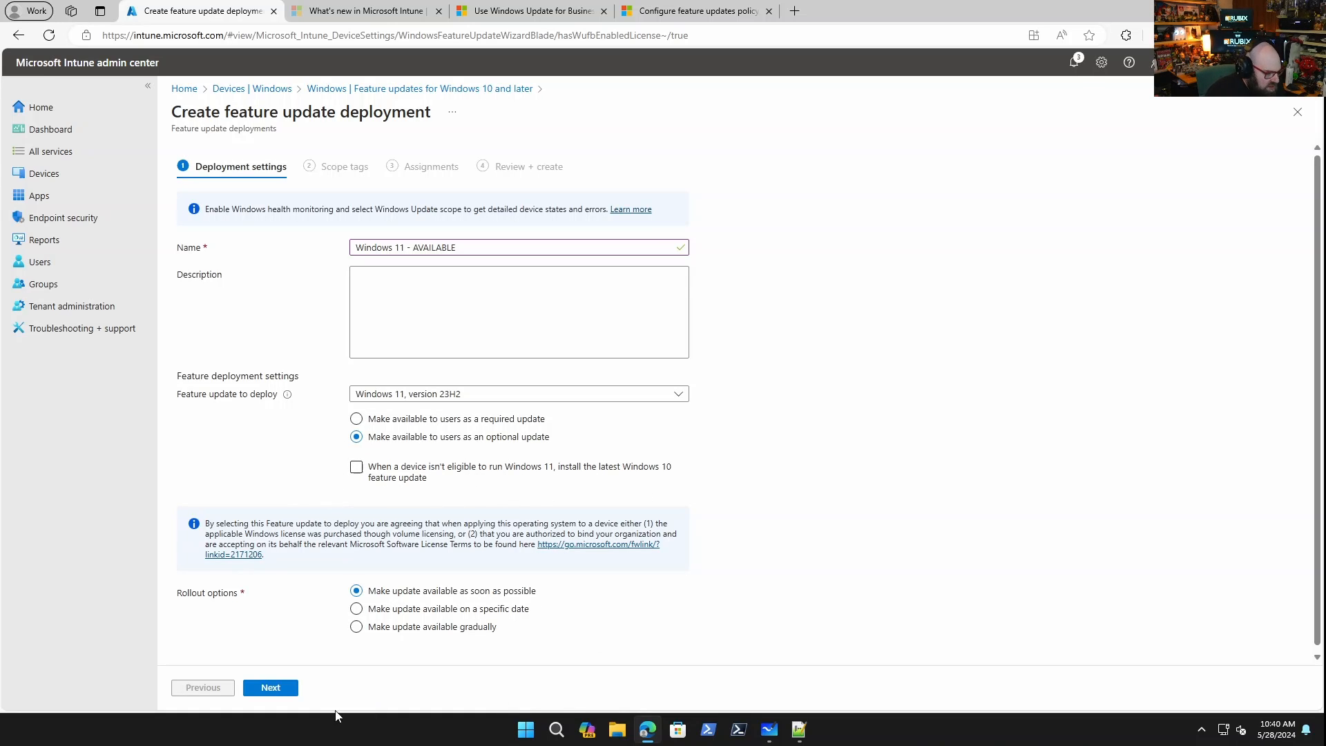
{"action": "left_click", "coordinate": [284, 694]}
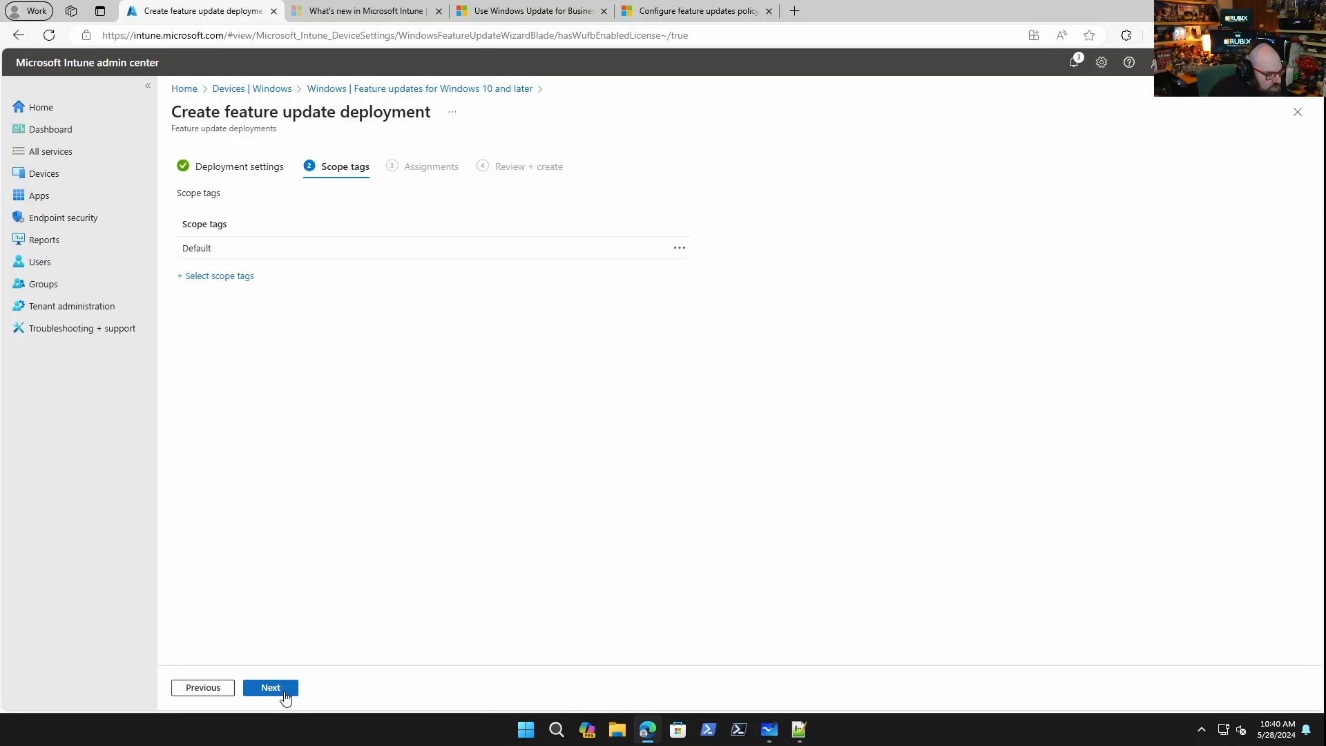
{"action": "left_click", "coordinate": [284, 694]}
Assign the deployment to the UPDATE GROUP - WIN 11 - AVAILABLE group and create it.
{"action": "left_click", "coordinate": [218, 216]}
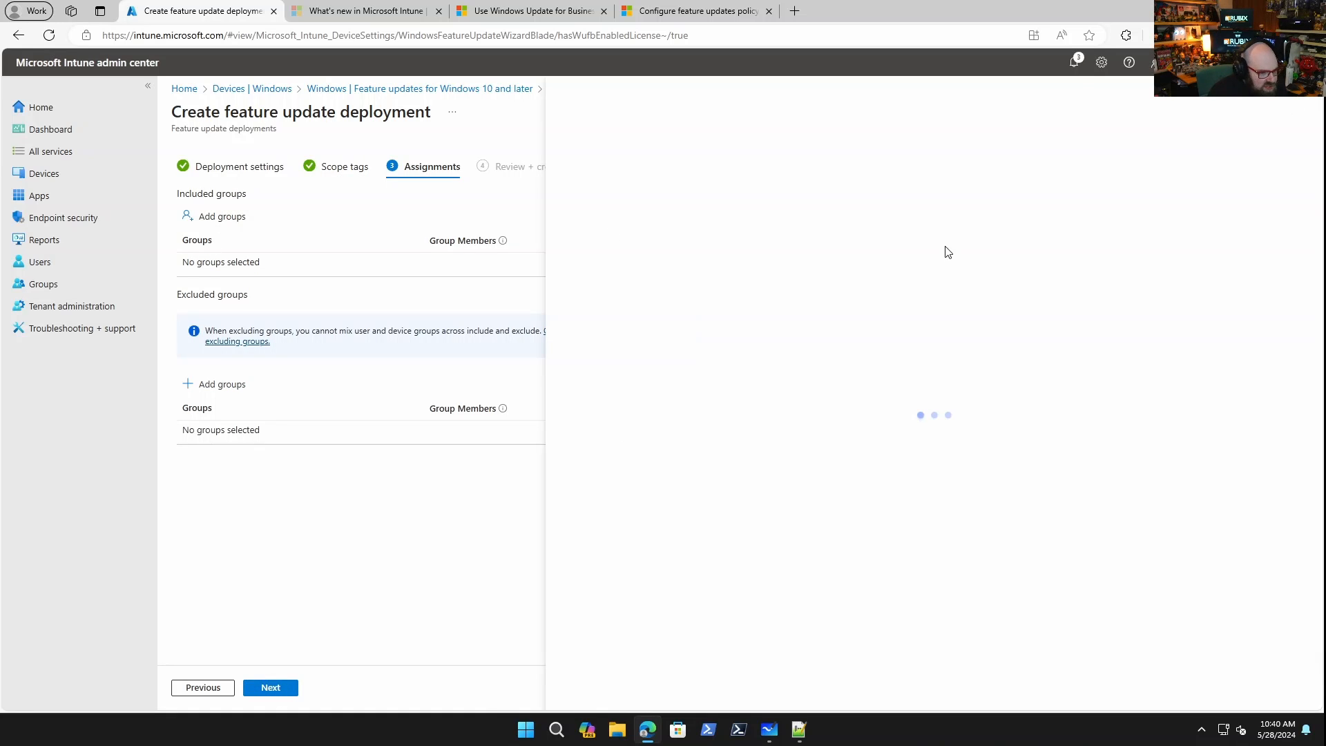
{"action": "left_click", "coordinate": [733, 195]}
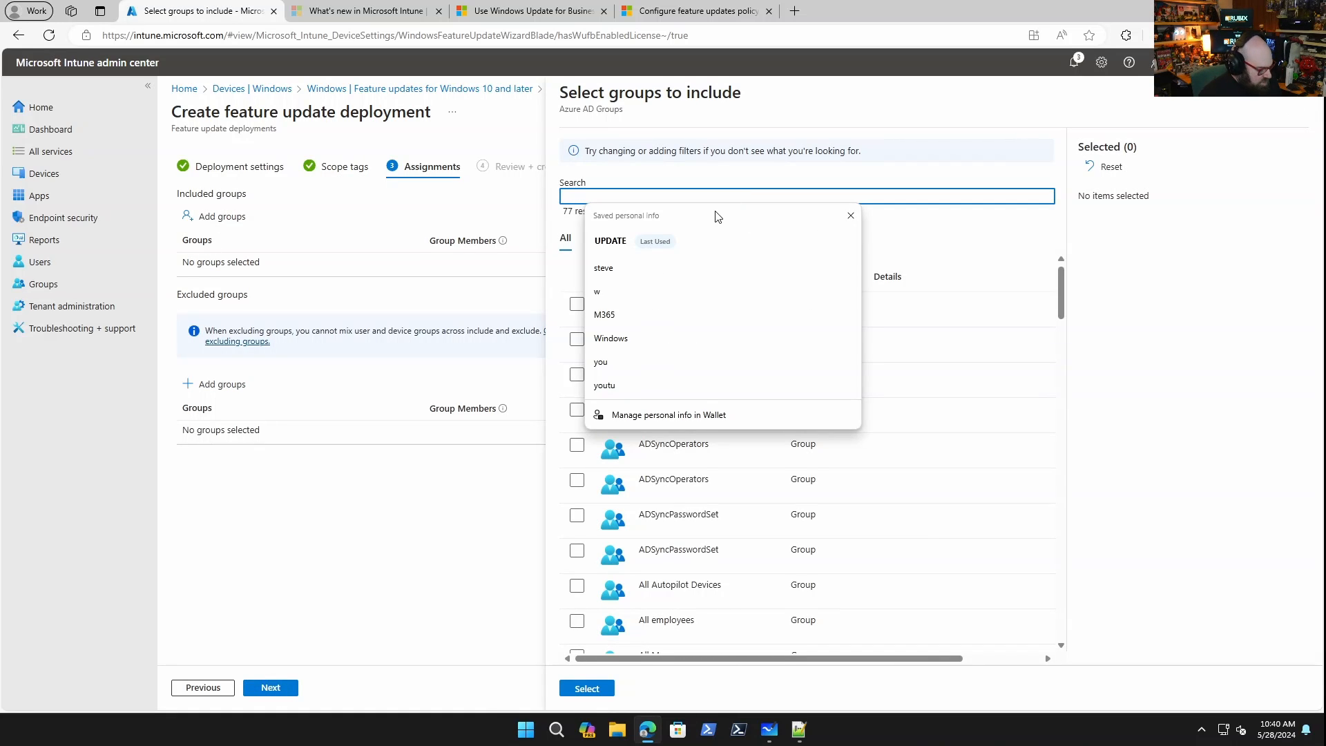
{"action": "type", "text": "UPDATE"}
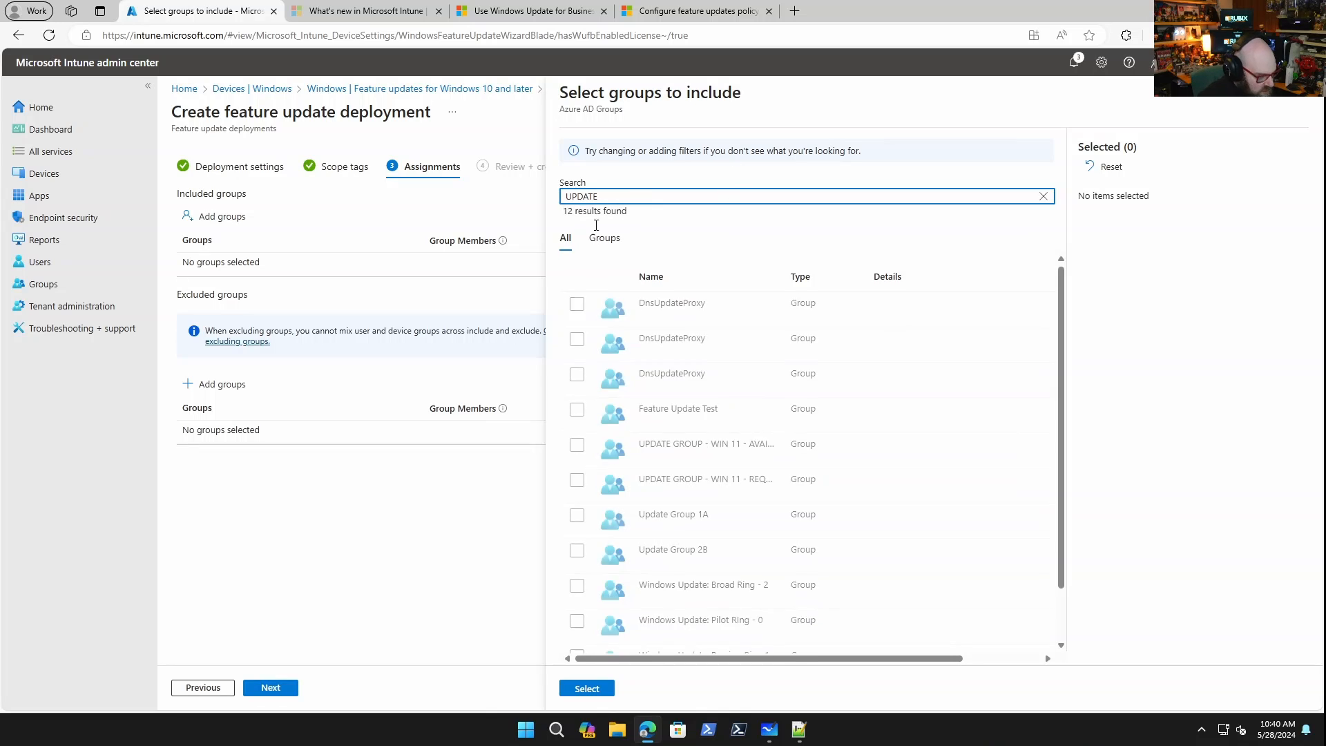
{"action": "left_click", "coordinate": [578, 446]}
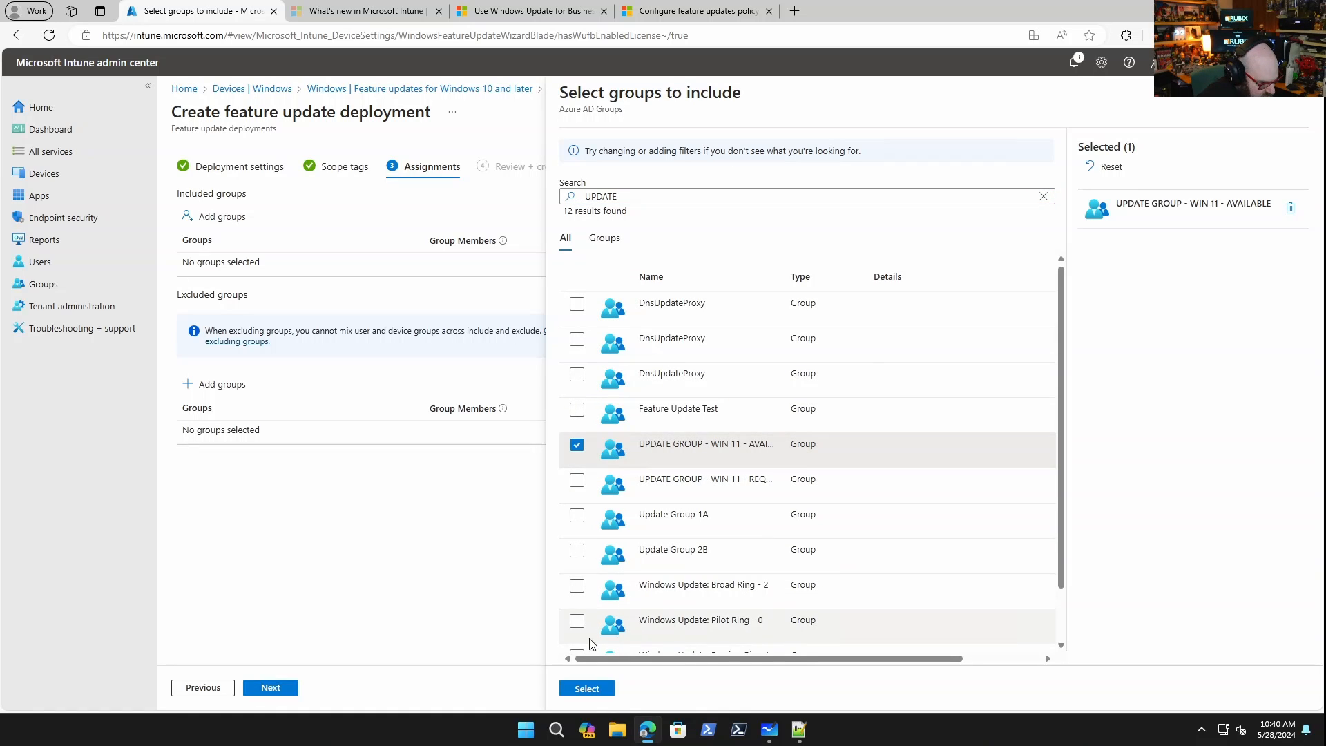
{"action": "left_click", "coordinate": [587, 689]}
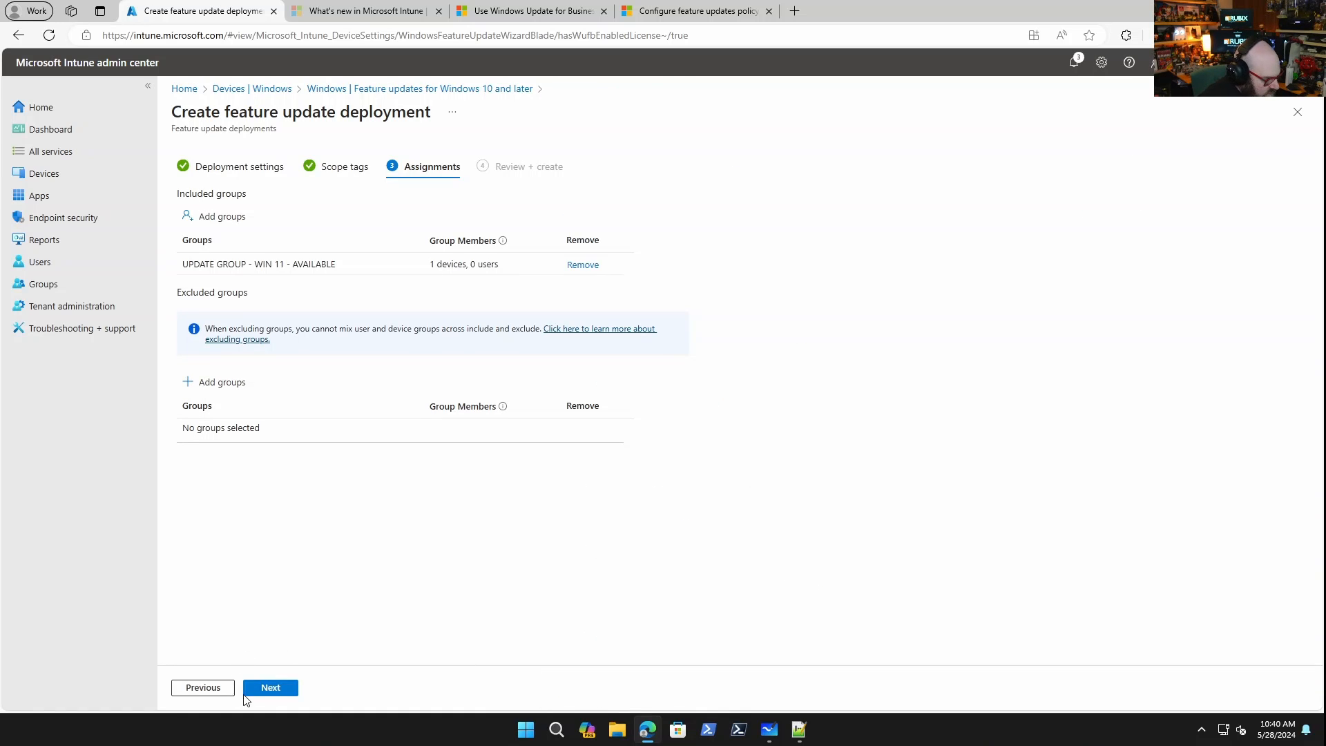
{"action": "left_click", "coordinate": [283, 688]}
{"action": "left_click", "coordinate": [276, 688]}
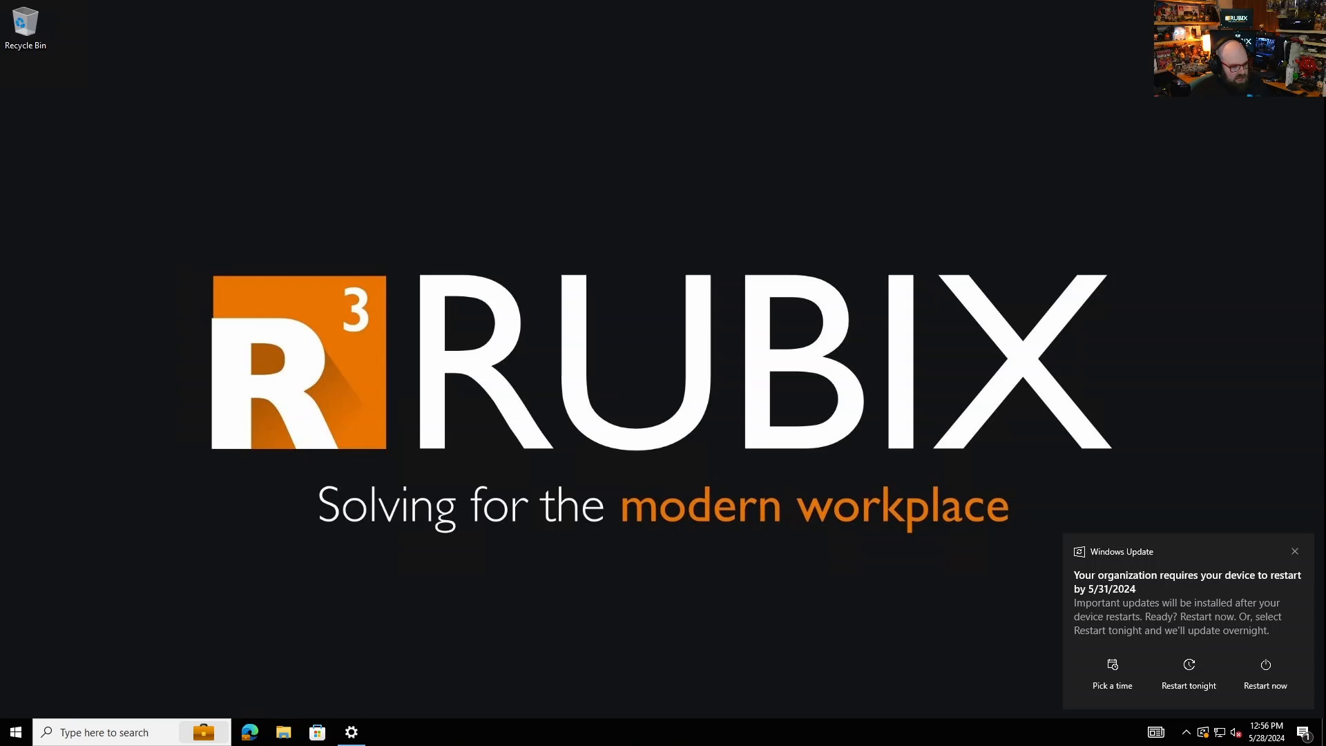
On the test device, open Windows Update settings and schedule the pending restart for Friday, May 31, 2024.
{"action": "left_click", "coordinate": [351, 734]}
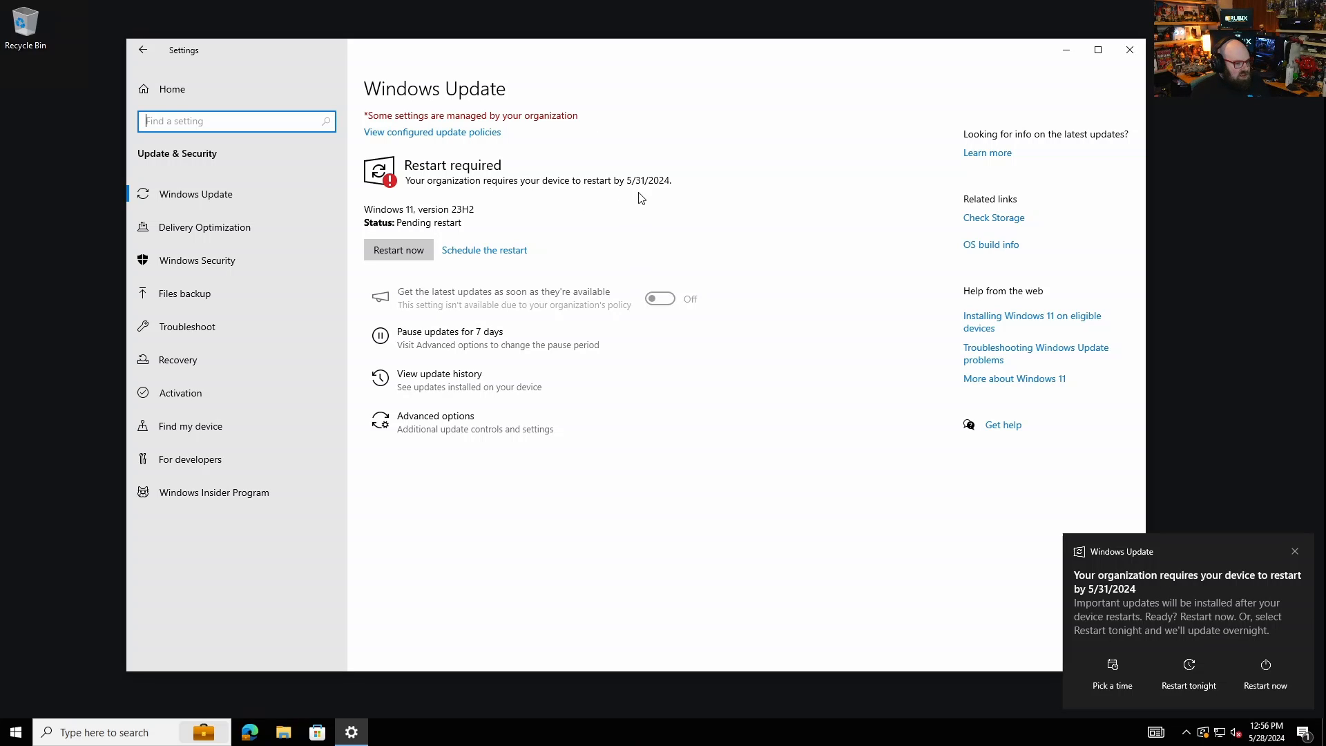
{"action": "left_click", "coordinate": [711, 463]}
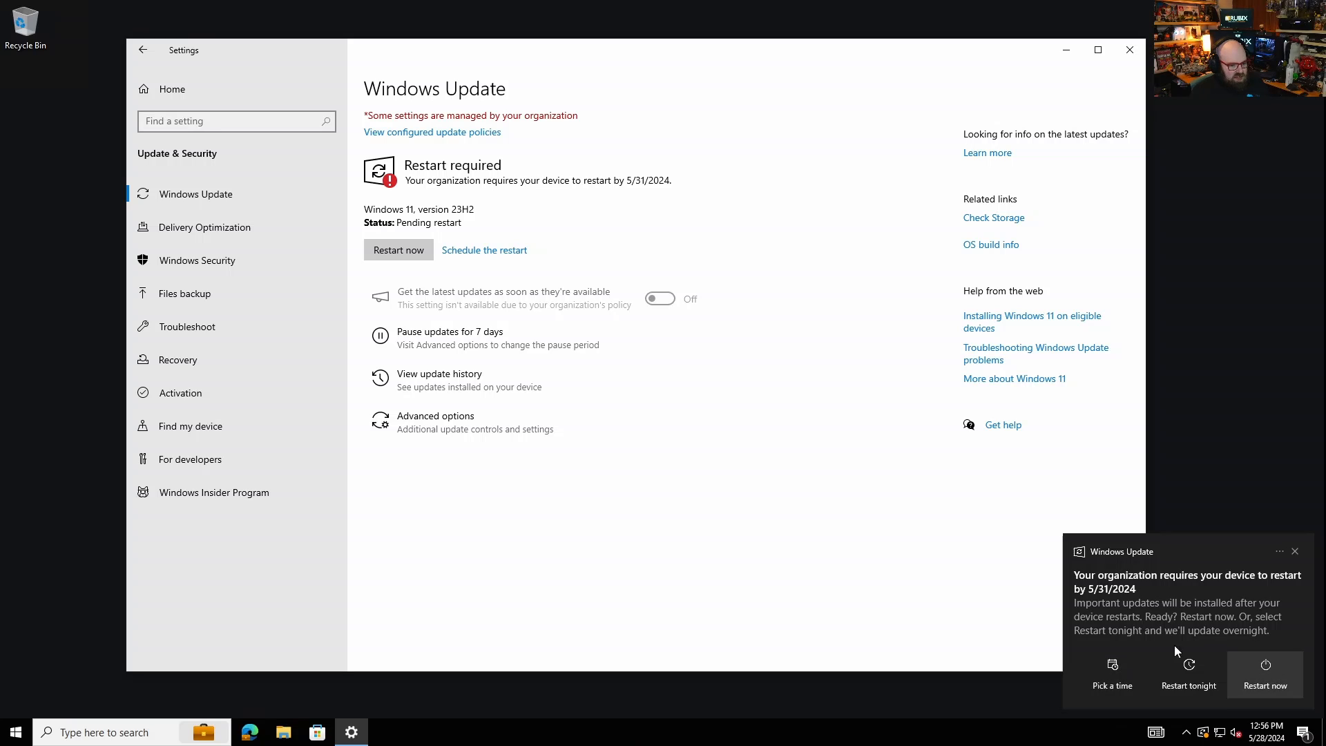
{"action": "left_click", "coordinate": [1117, 664]}
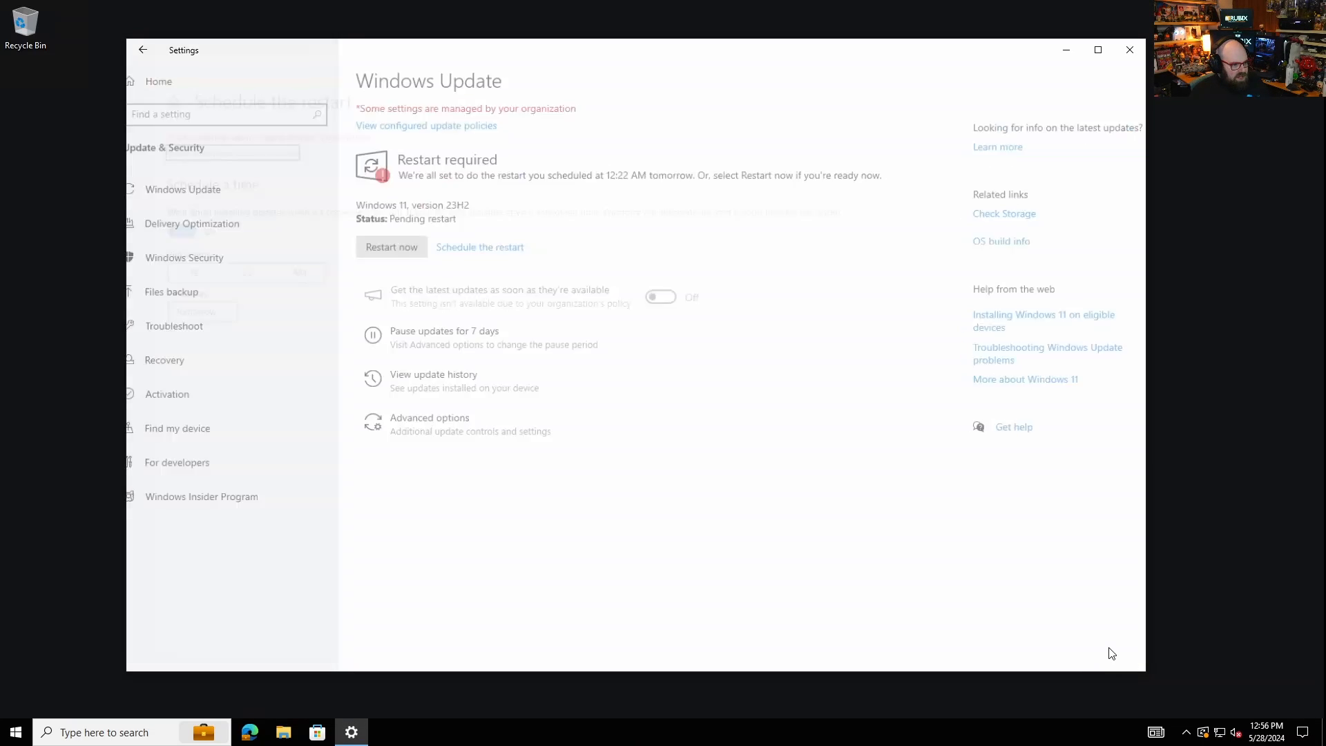
{"action": "left_click", "coordinate": [181, 313]}
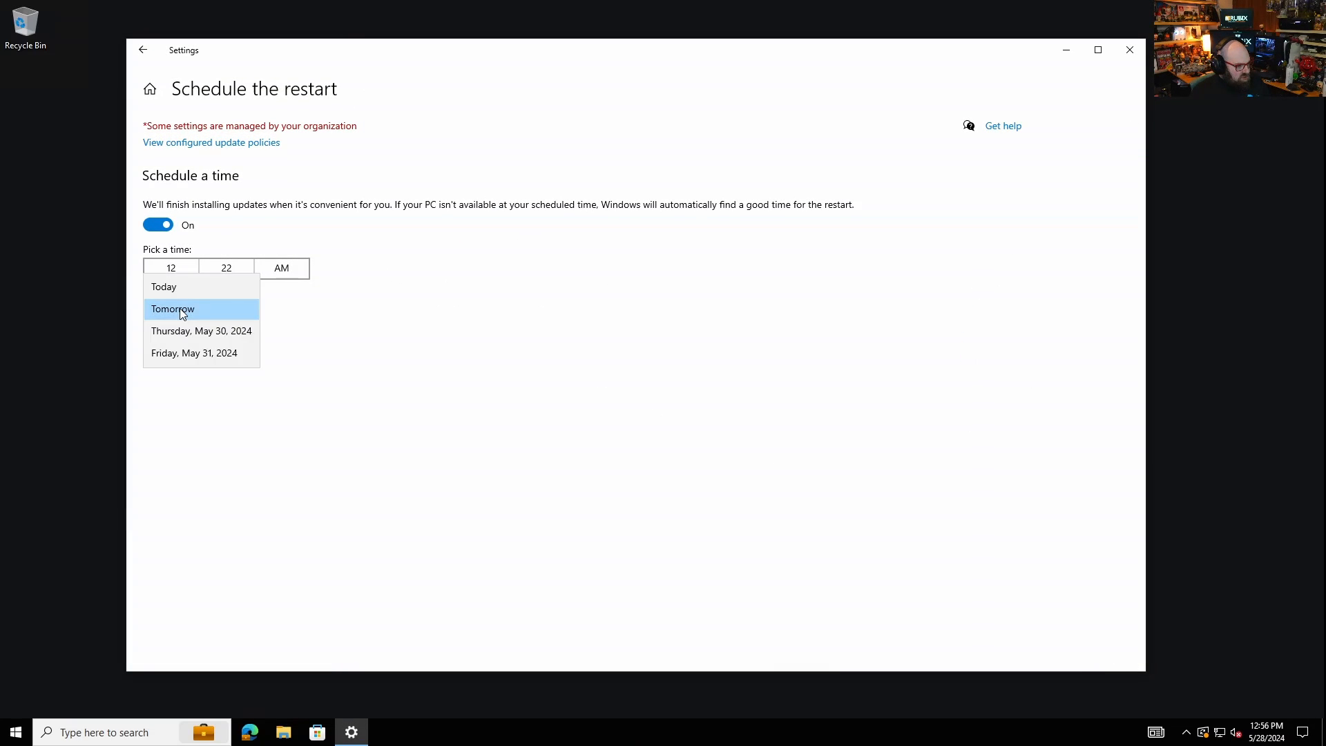
{"action": "left_click", "coordinate": [242, 351]}
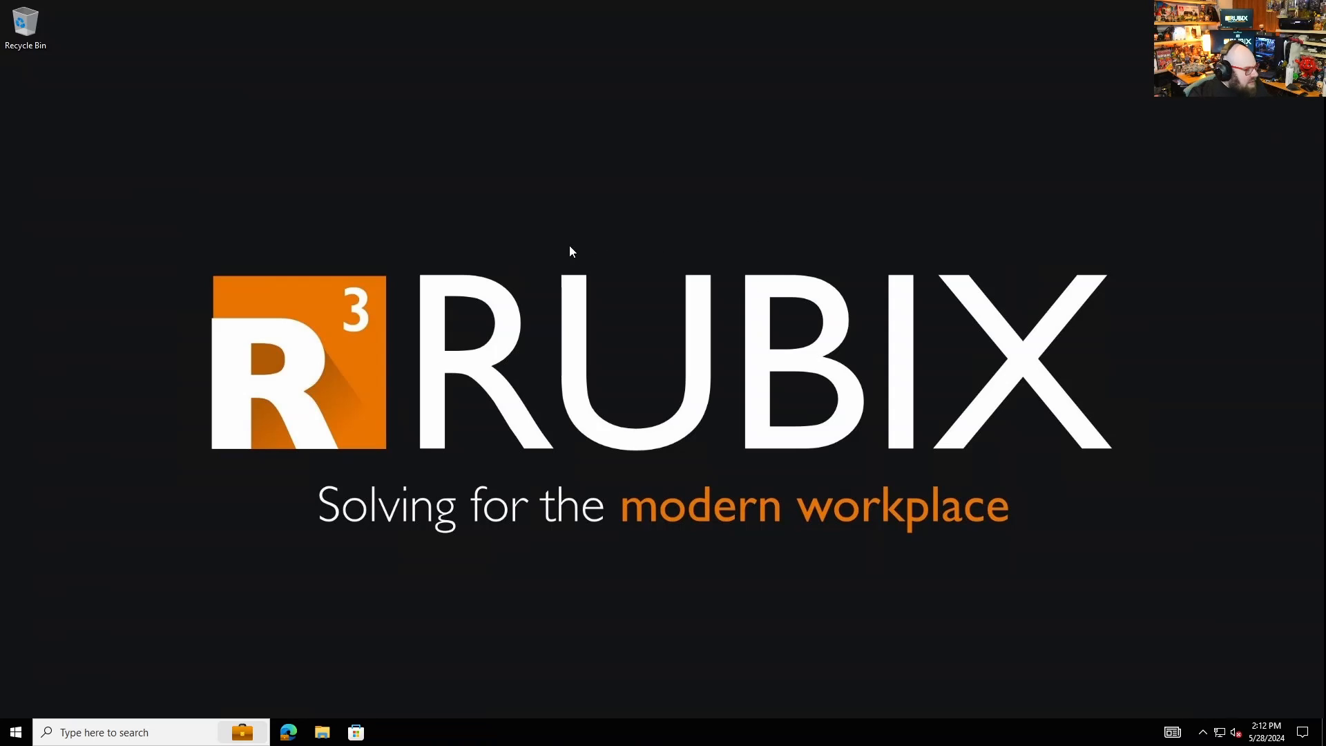
Open Update & Security in Windows Settings and check for updates on the device.
{"action": "left_click", "coordinate": [16, 732]}
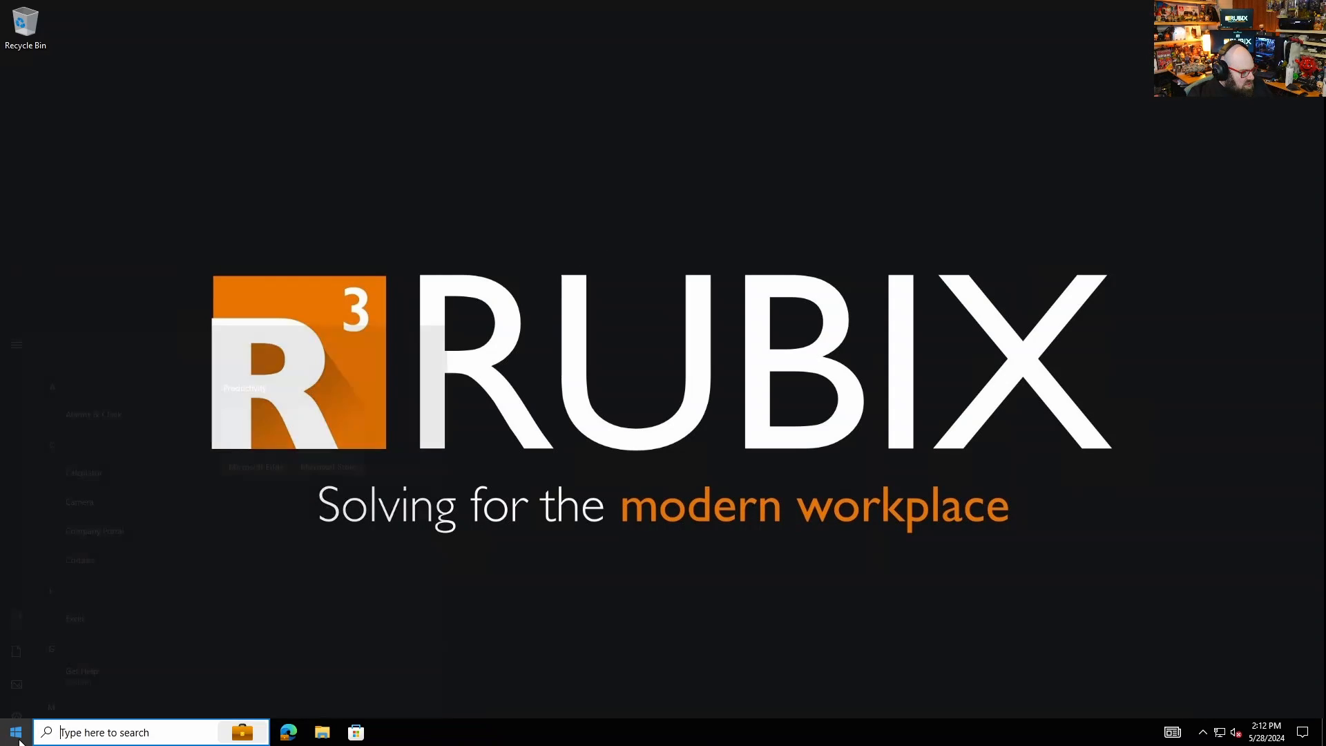
{"action": "left_click", "coordinate": [12, 670]}
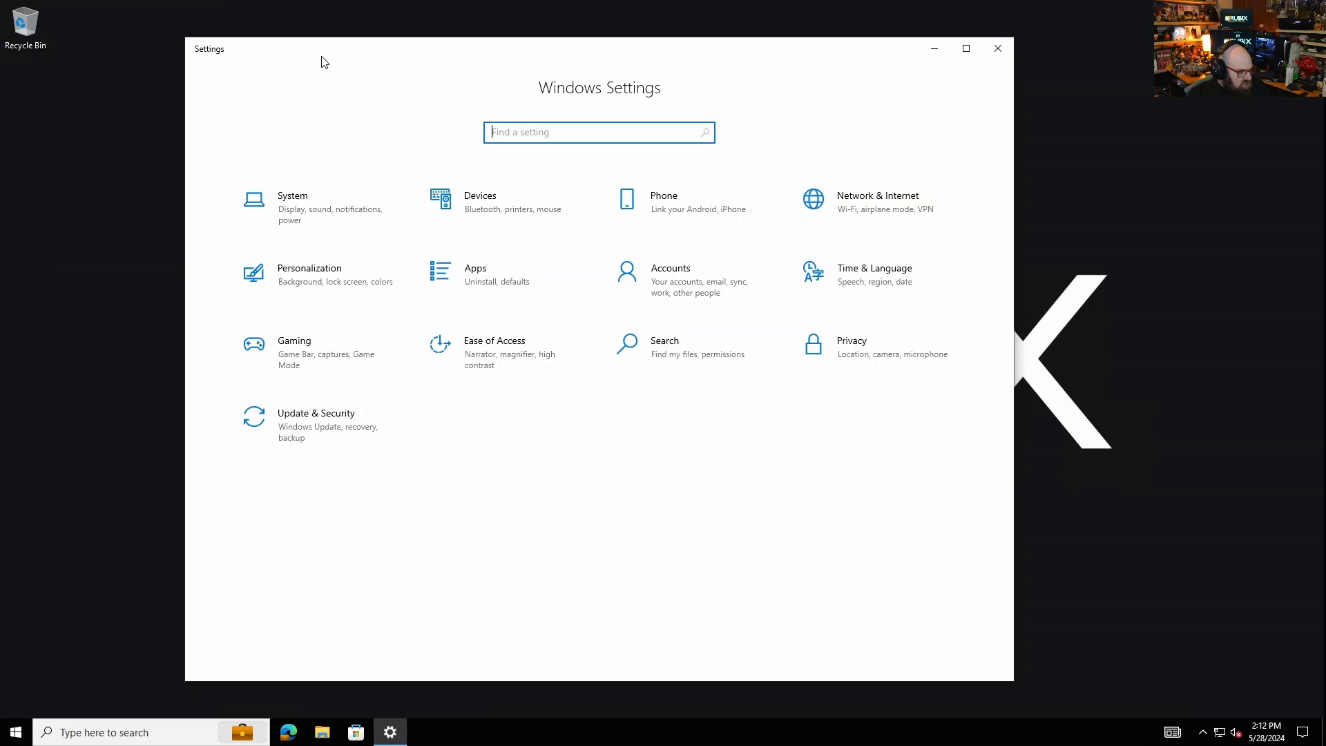
{"action": "left_click", "coordinate": [300, 420]}
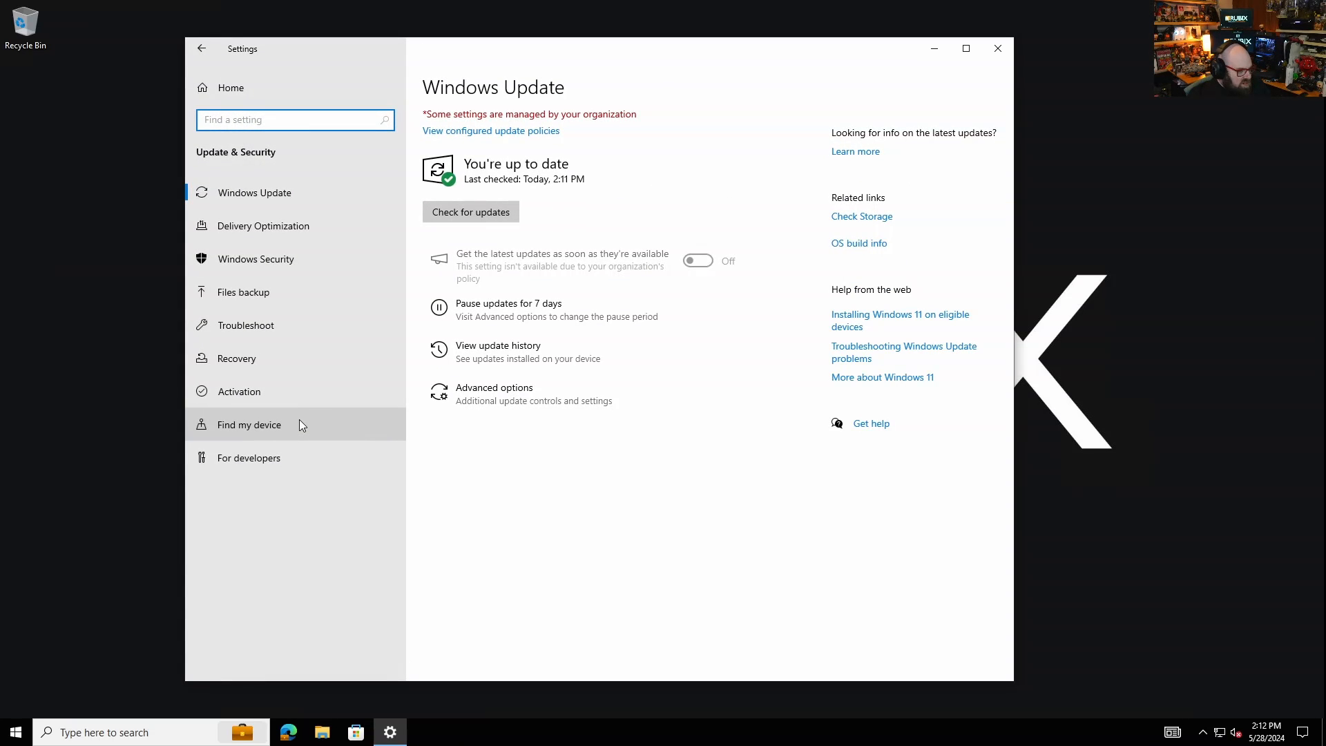
{"action": "left_click", "coordinate": [452, 215]}
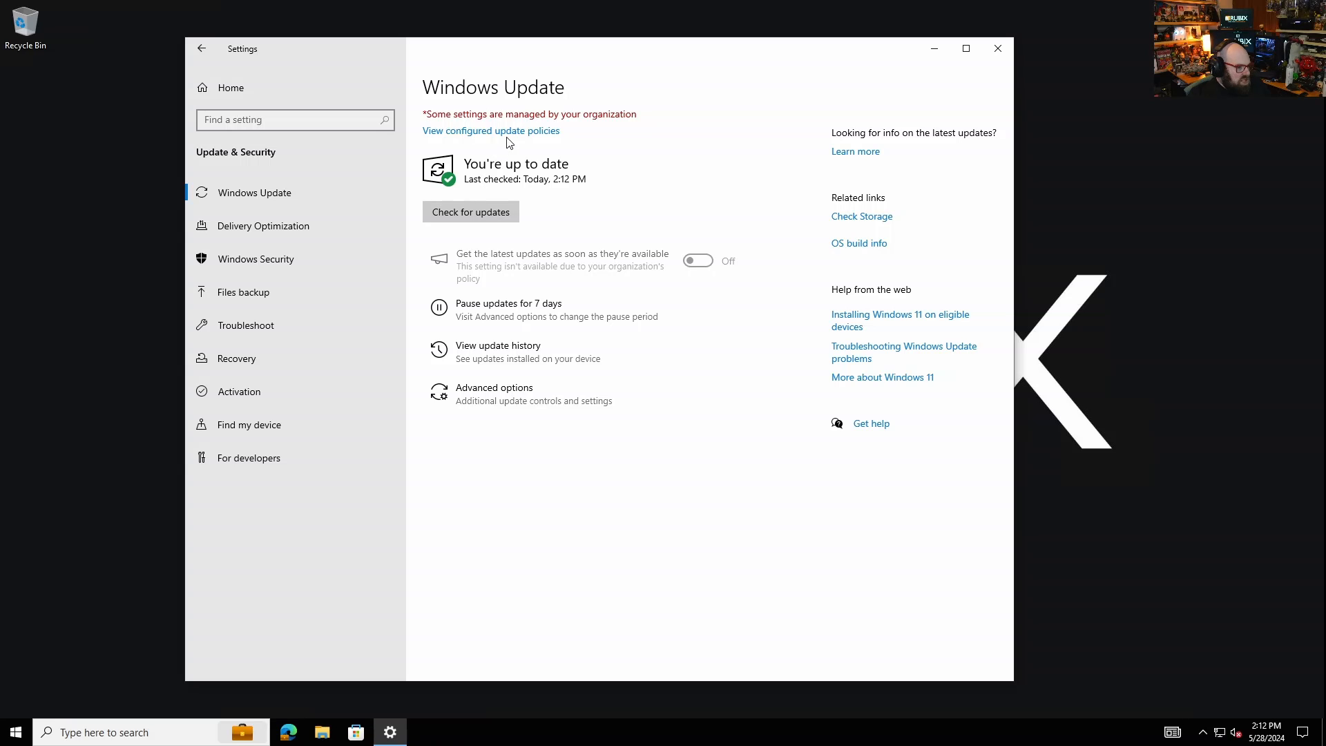
{"action": "left_click", "coordinate": [474, 211]}
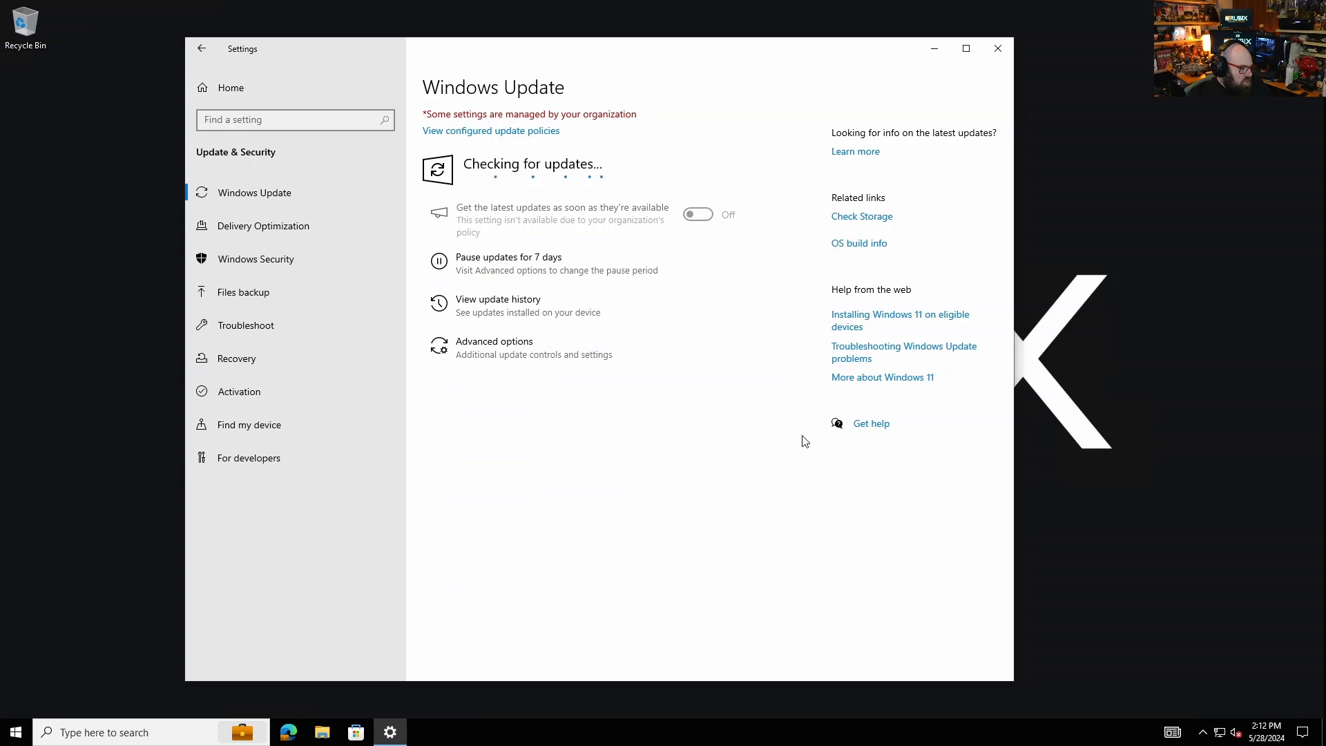